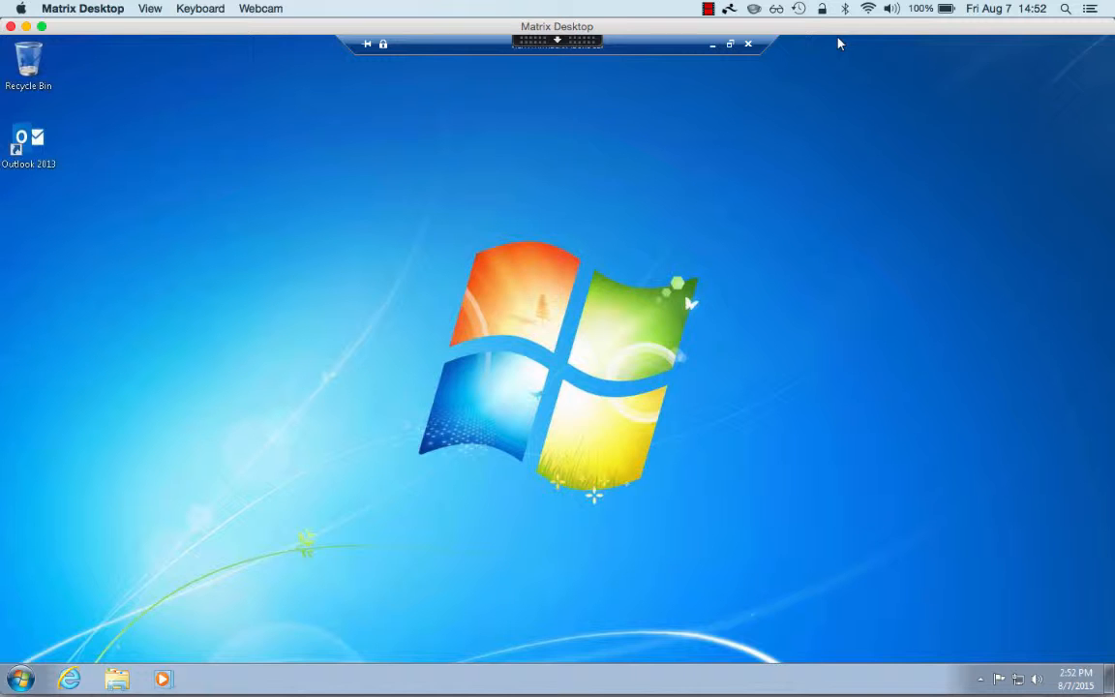
- Launch Outlook 2013 and confirm setting up an e-mail account to reach Auto Account Setup
{"action": "double_click", "coordinate": [31, 142]}
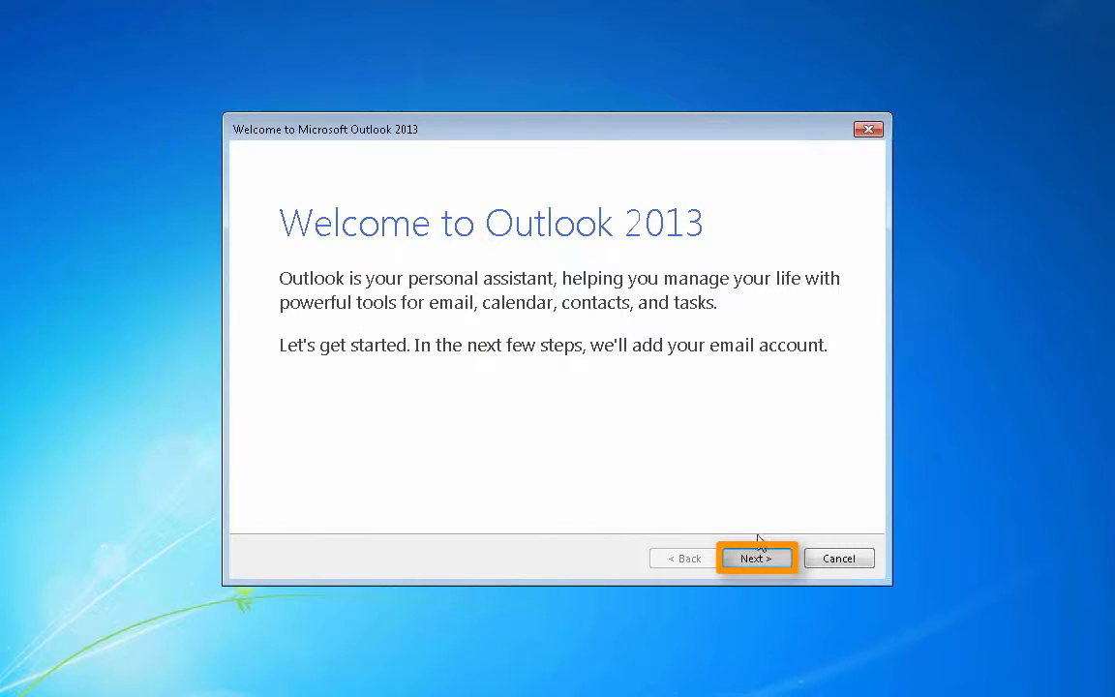
{"action": "left_click", "coordinate": [750, 558]}
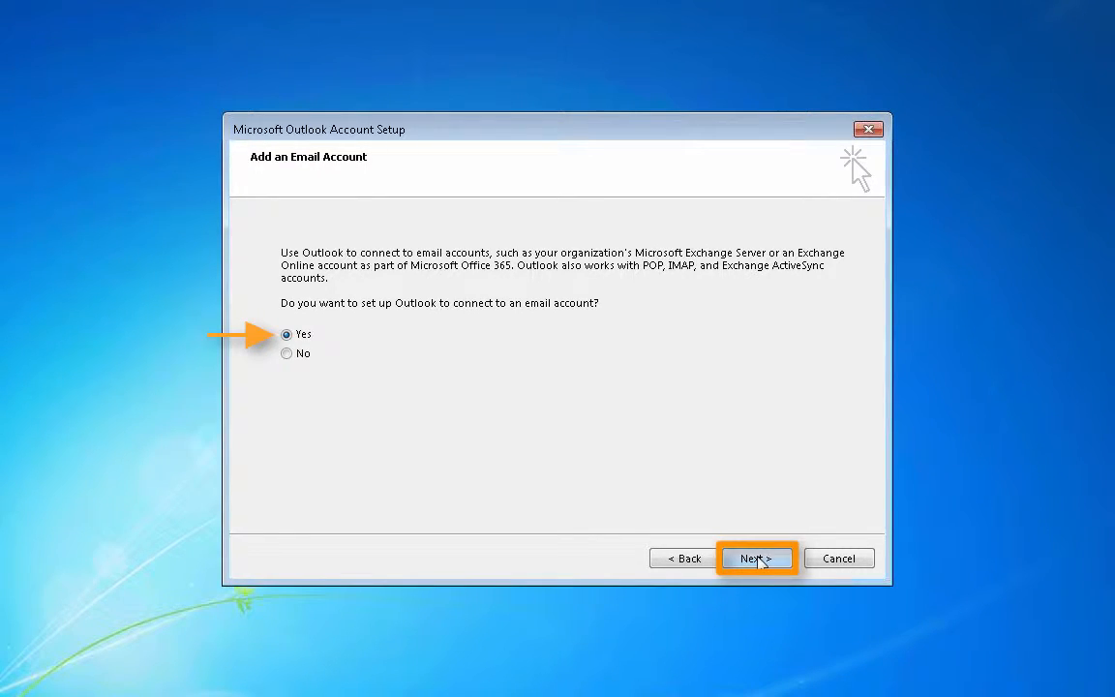
{"action": "left_click", "coordinate": [757, 559]}
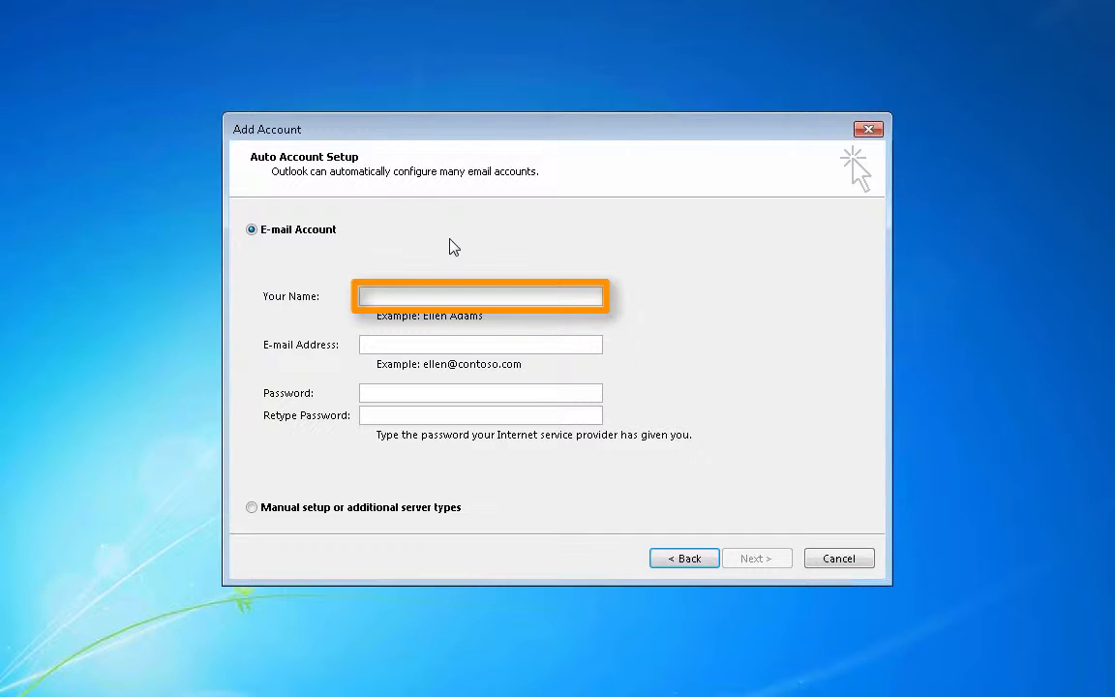
- Enter the account holder's display name, e-mail address, and the account password twice
{"action": "left_click", "coordinate": [439, 296]}
{"action": "key", "text": "Tab"}
{"action": "key", "text": "Tab"}
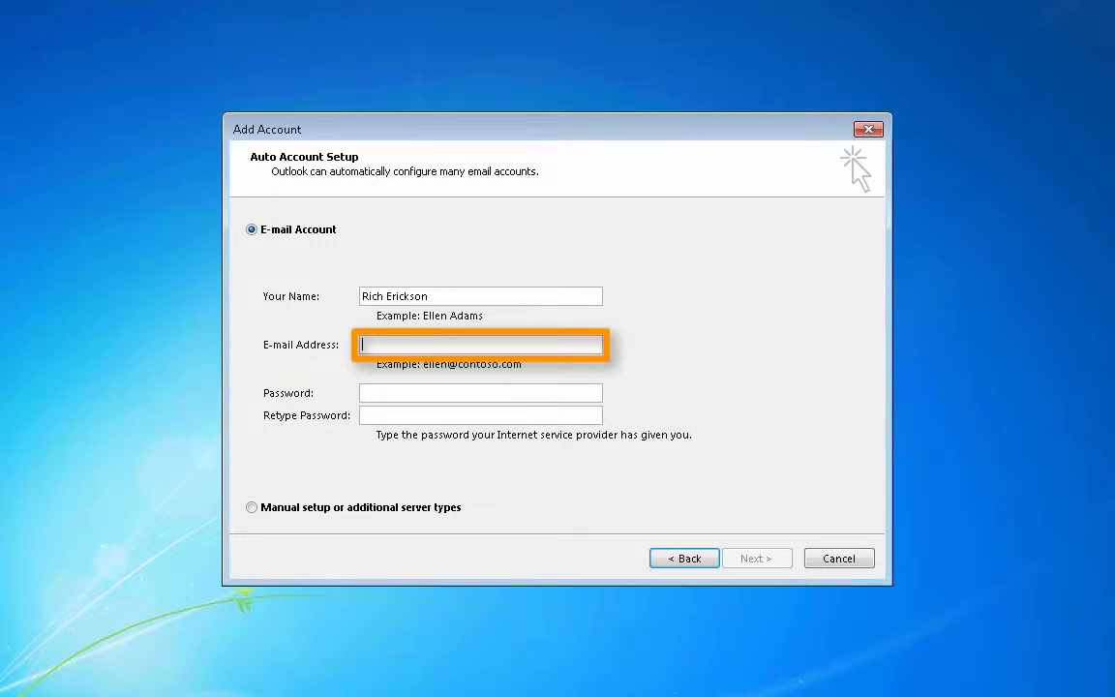
{"action": "key", "text": "Tab"}
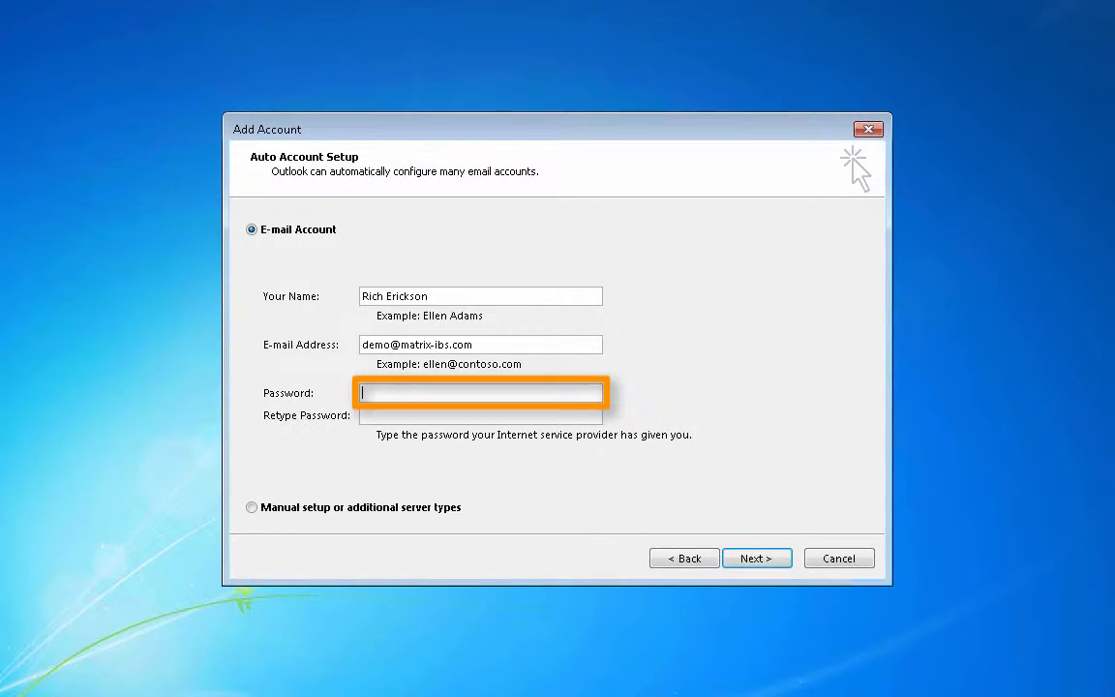
{"action": "type", "text": "*********"}
{"action": "left_click", "coordinate": [363, 416]}
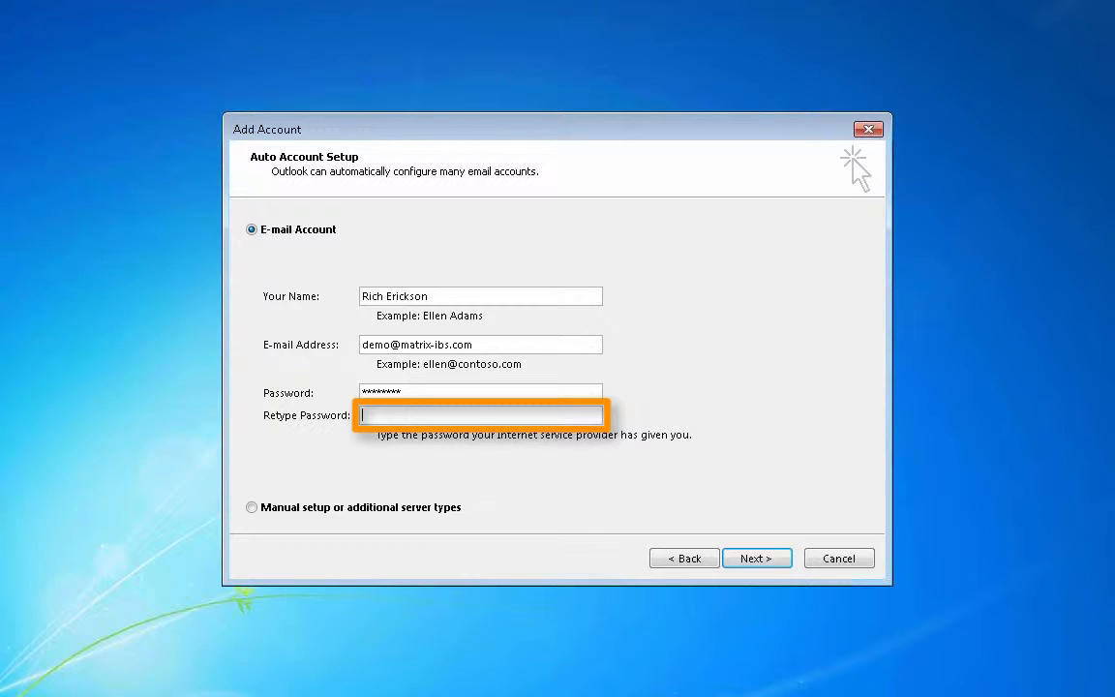
{"action": "type", "text": "*********"}
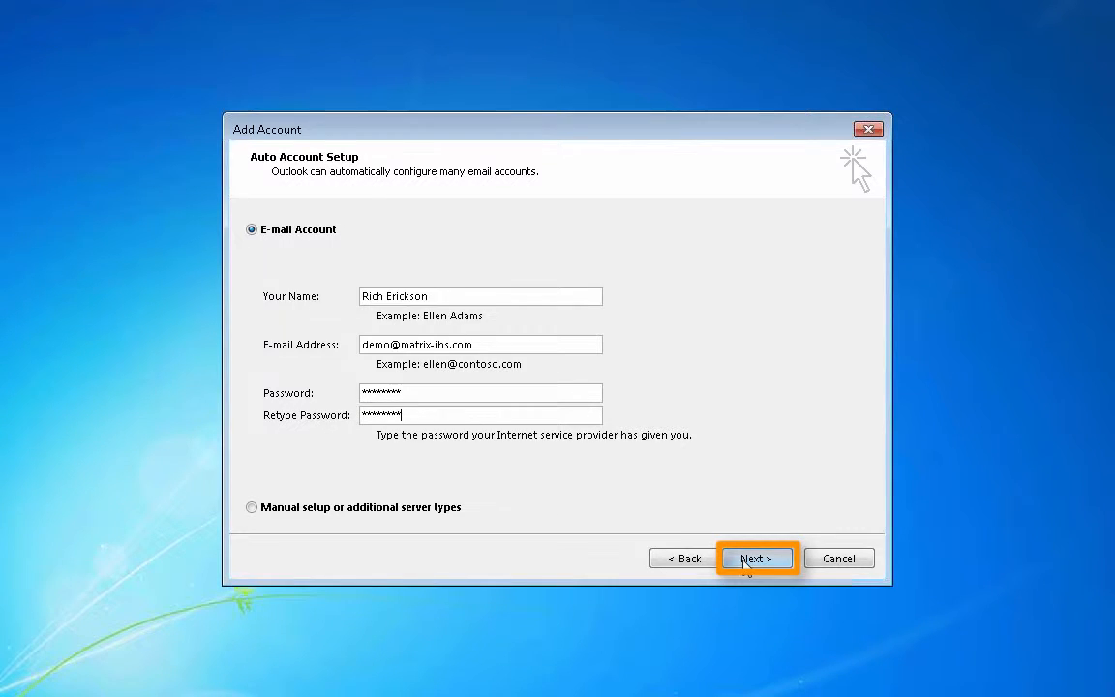
- Run automatic configuration, allow the Autodiscover redirect, finish, and acknowledge the restart notice
{"action": "left_click", "coordinate": [745, 564]}
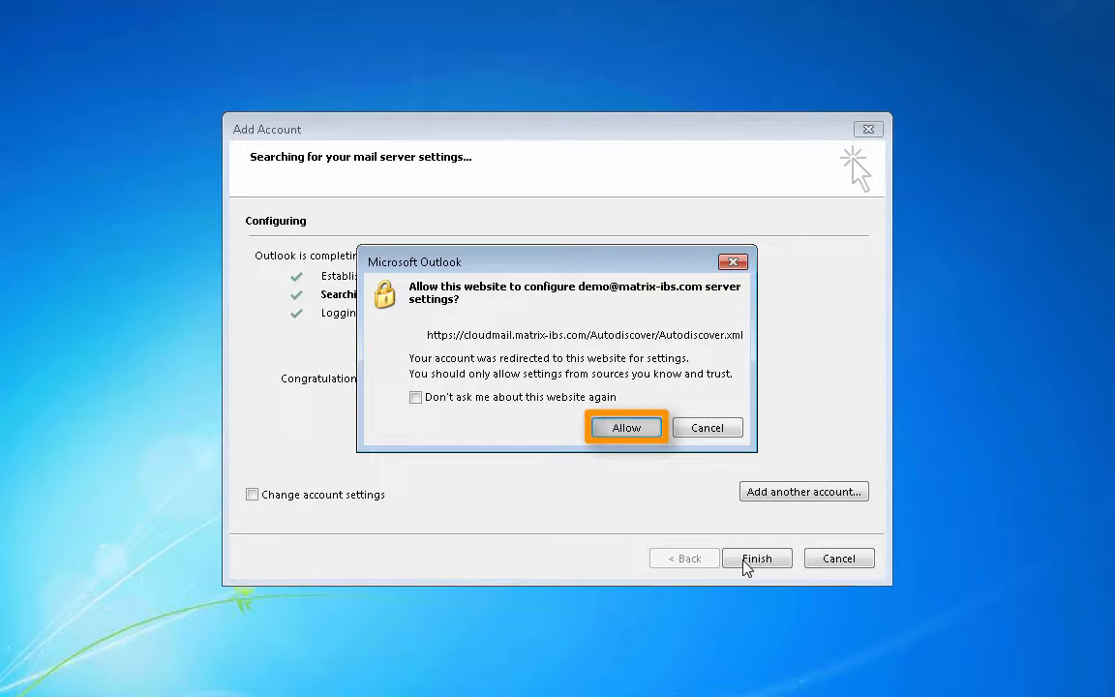
{"action": "left_click", "coordinate": [641, 428]}
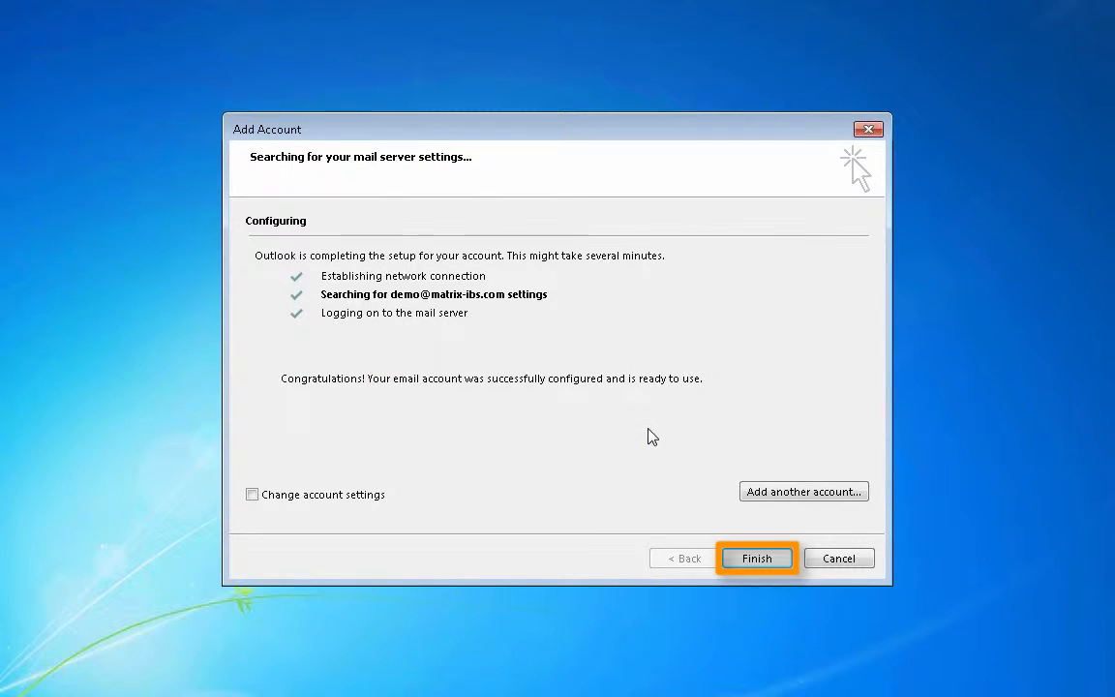
{"action": "left_click", "coordinate": [748, 561]}
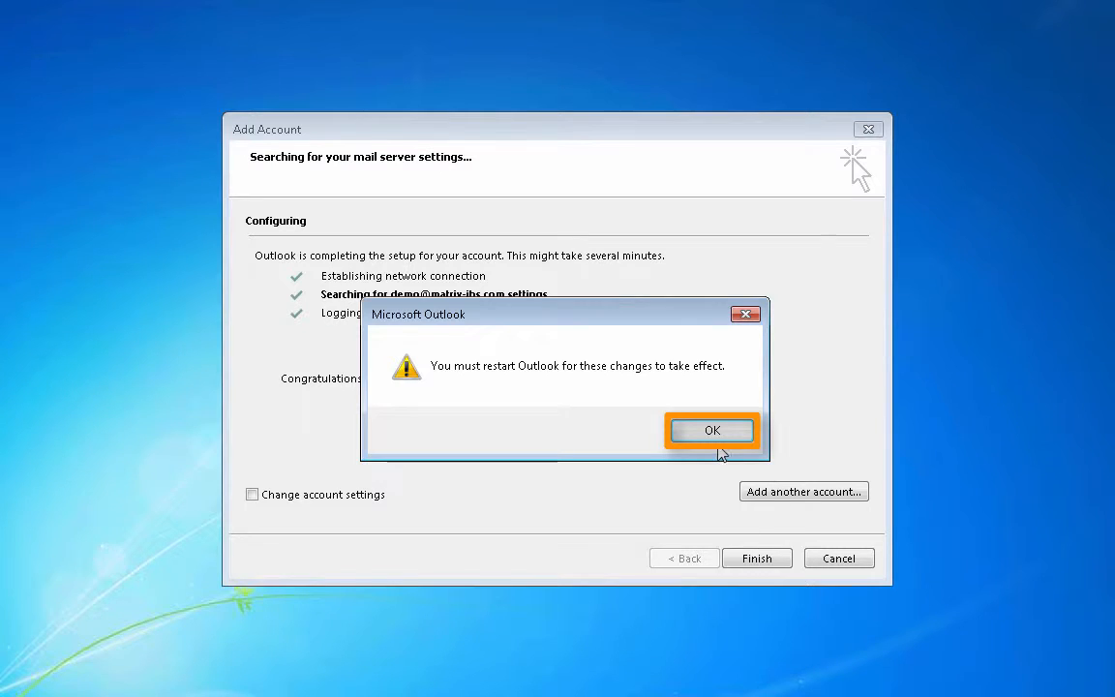
{"action": "left_click", "coordinate": [716, 430]}
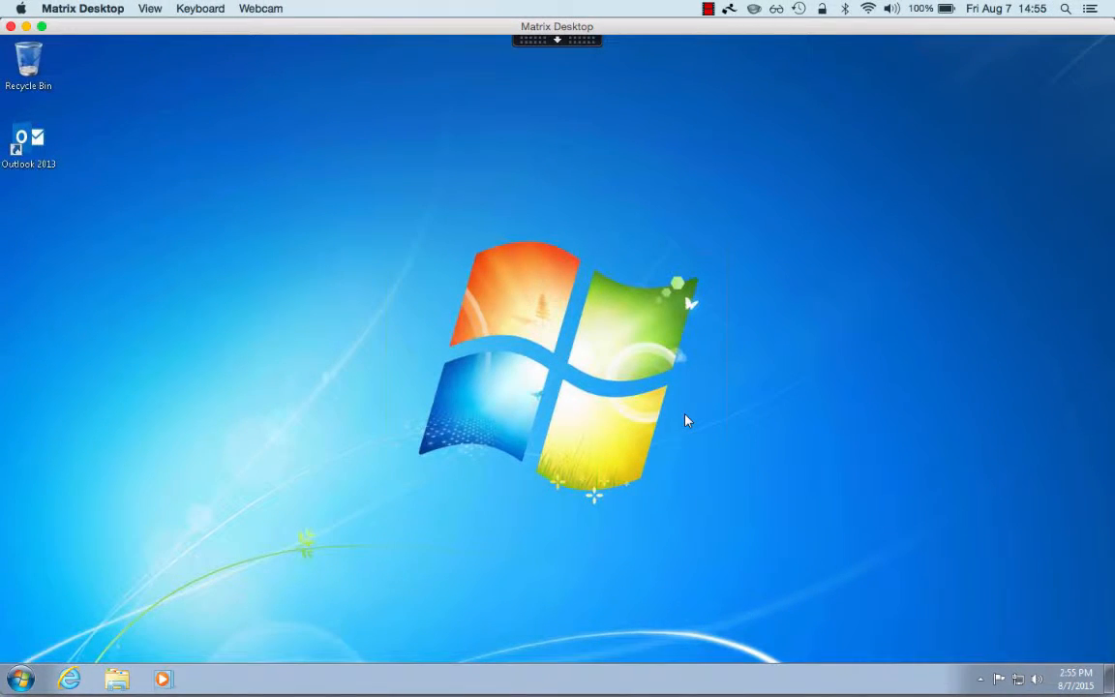
- Relaunch Outlook and enter the account's user name and password, ticking Remember my credentials
{"action": "double_click", "coordinate": [42, 157]}
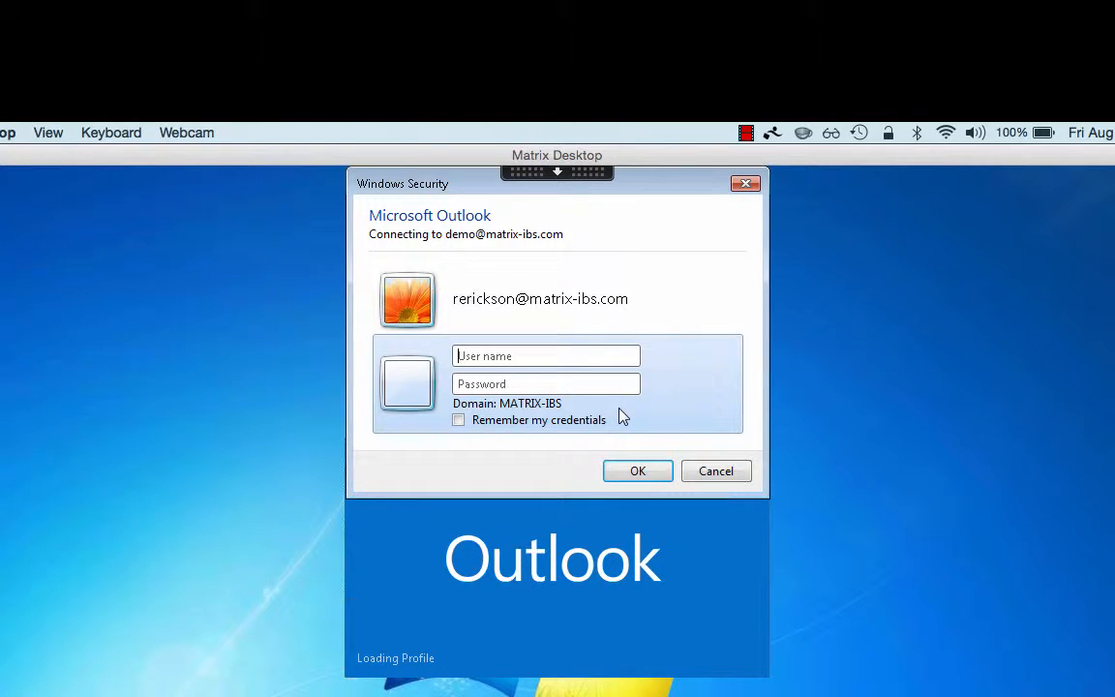
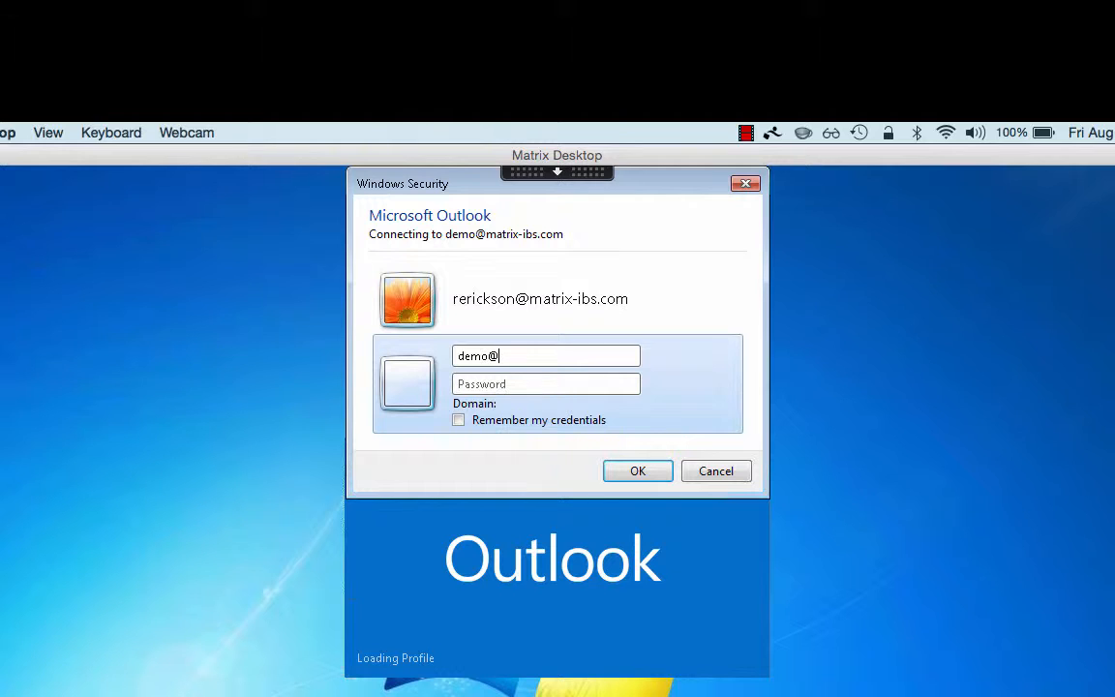
{"action": "key", "text": "Tab"}
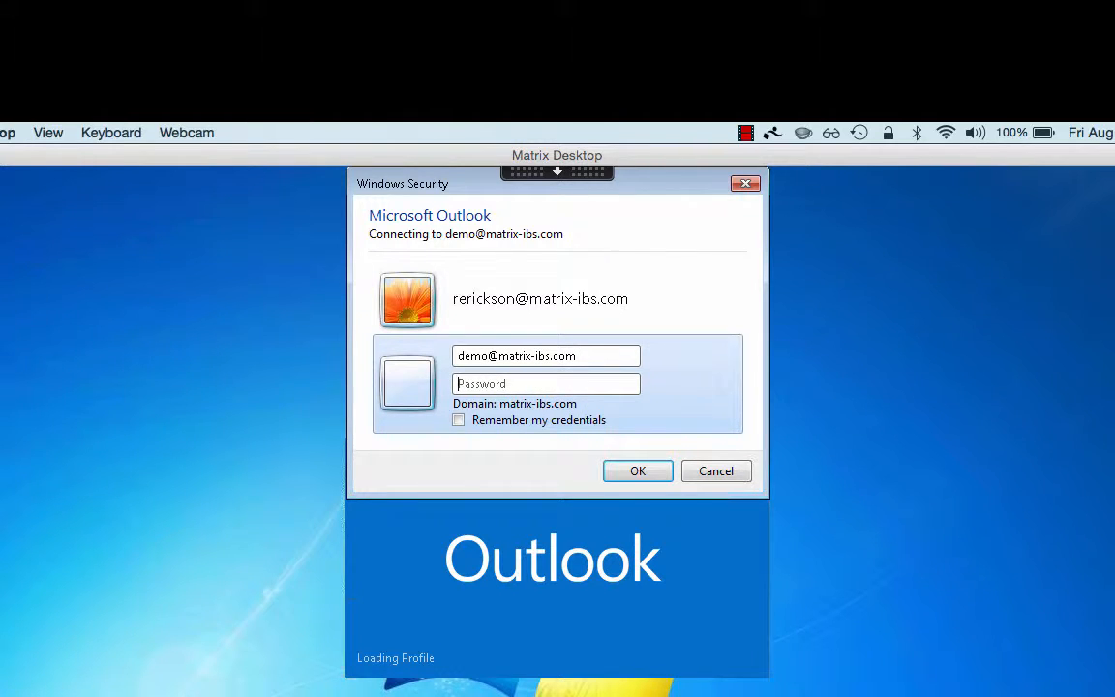
{"action": "type", "text": "••••••••"}
{"action": "left_click", "coordinate": [458, 421]}
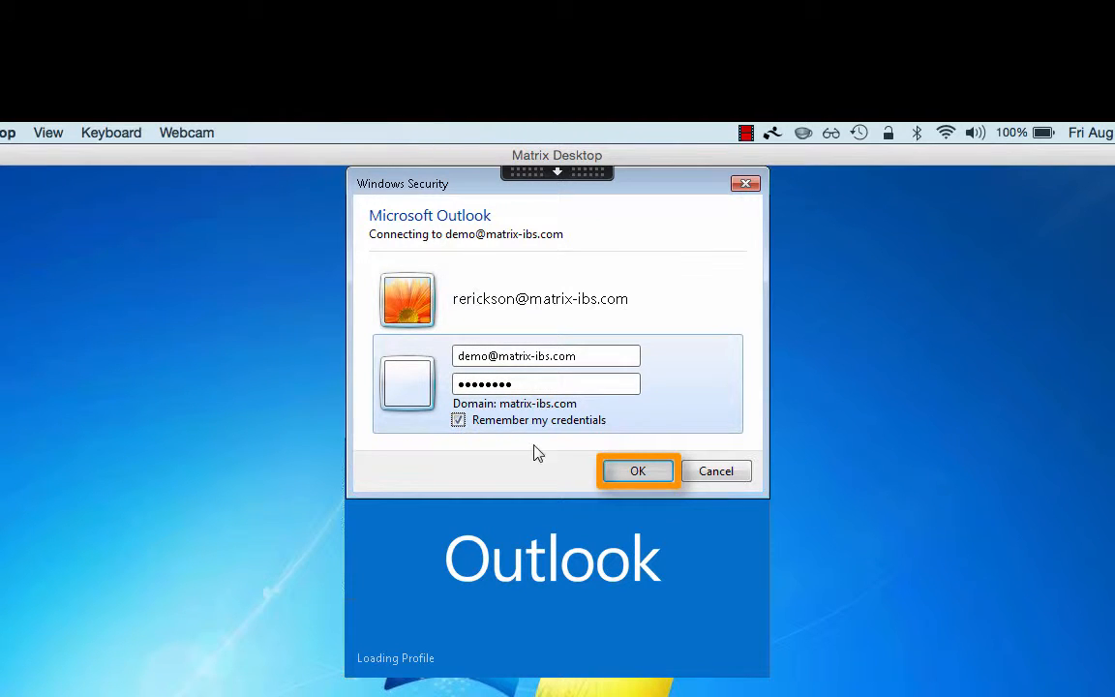
- Submit the Windows Security sign-in credentials so Outlook loads the inbox
{"action": "left_click", "coordinate": [629, 472]}
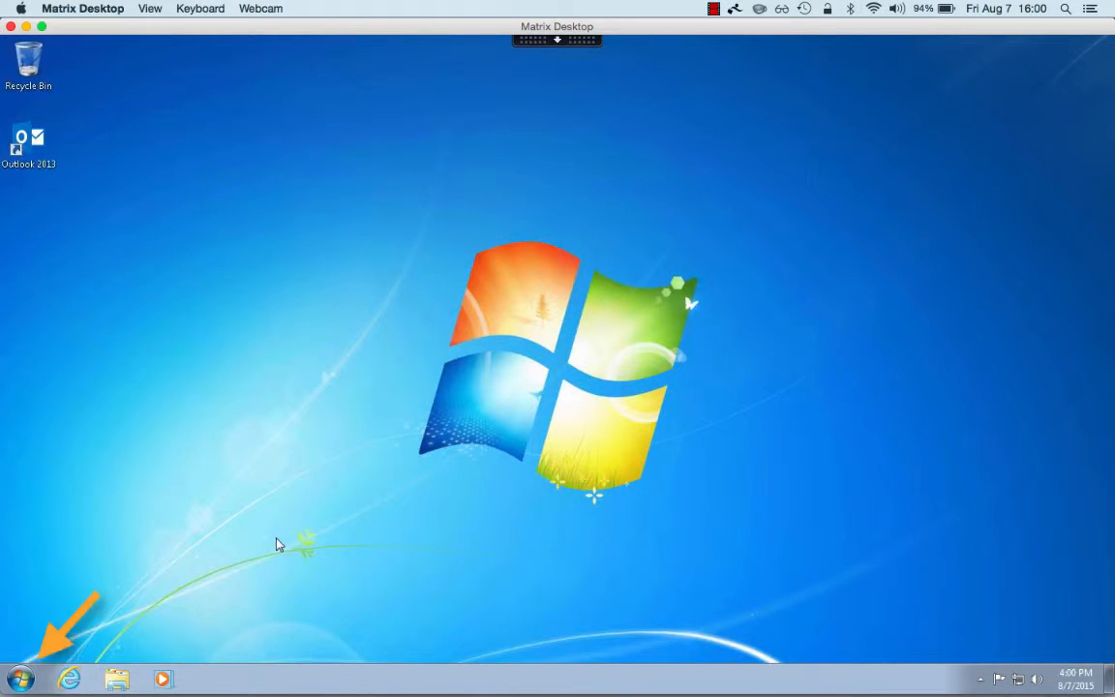
- Open Control Panel from the Start menu with items viewed as Large icons
{"action": "left_click", "coordinate": [13, 680]}
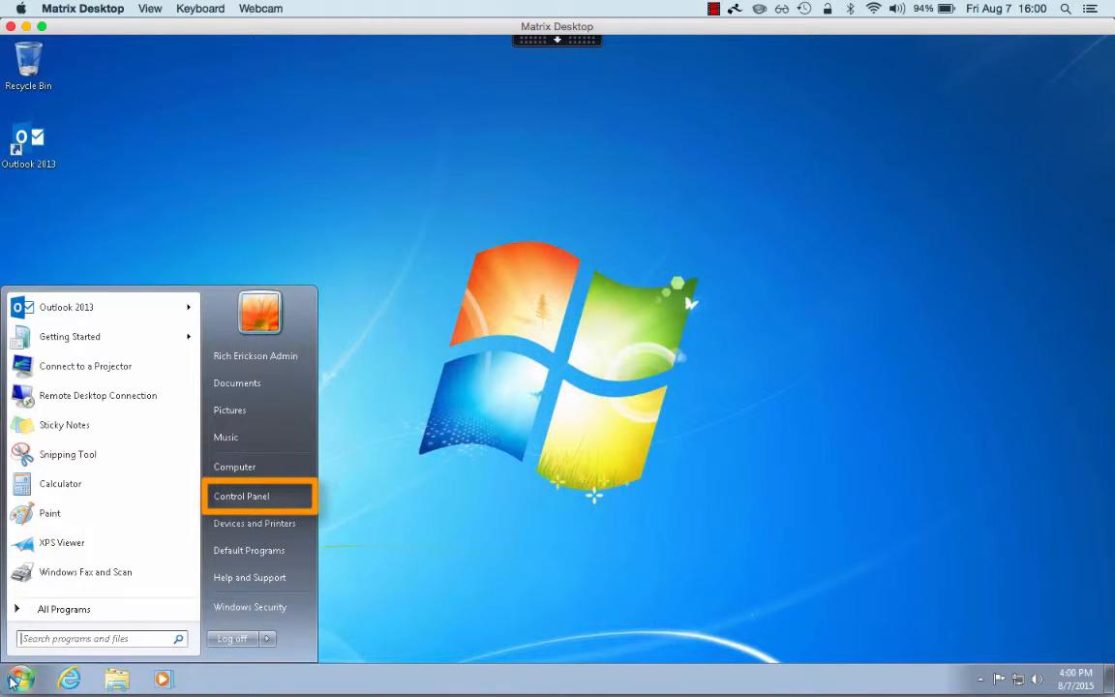
{"action": "left_click", "coordinate": [241, 498]}
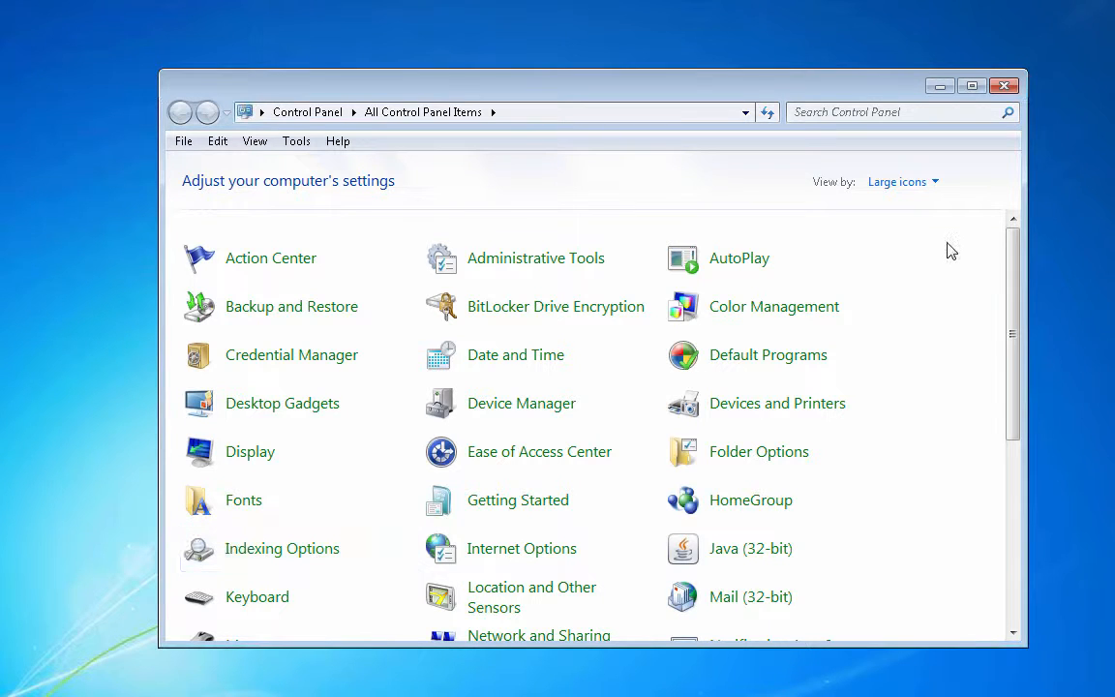
{"action": "left_click", "coordinate": [935, 184]}
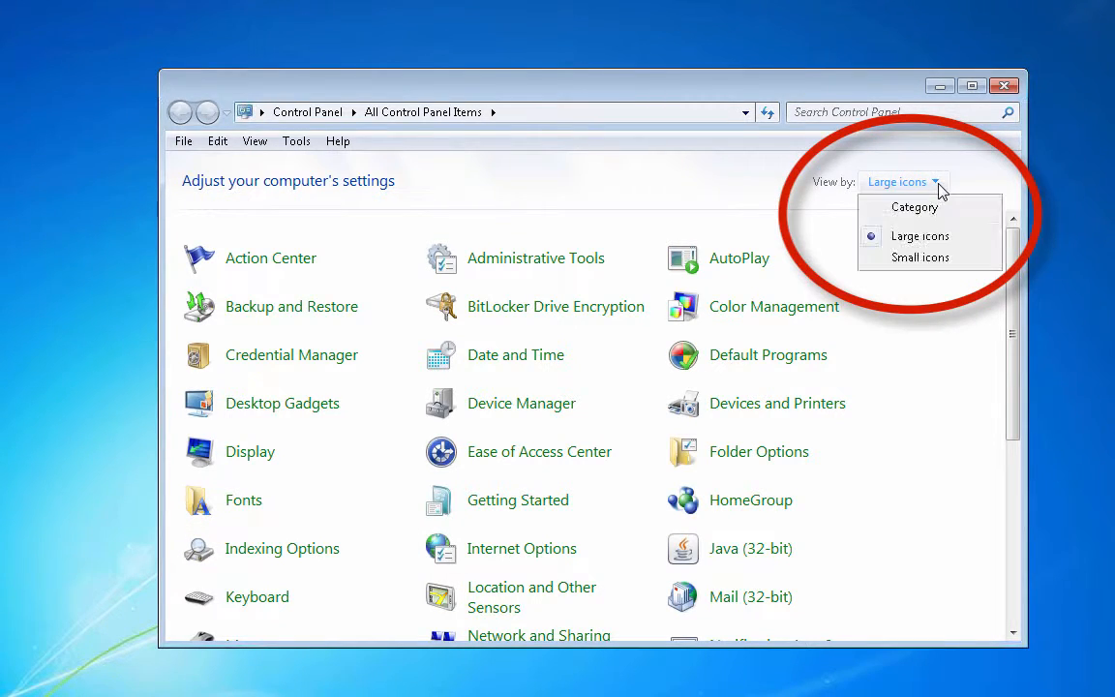
{"action": "left_click", "coordinate": [931, 238]}
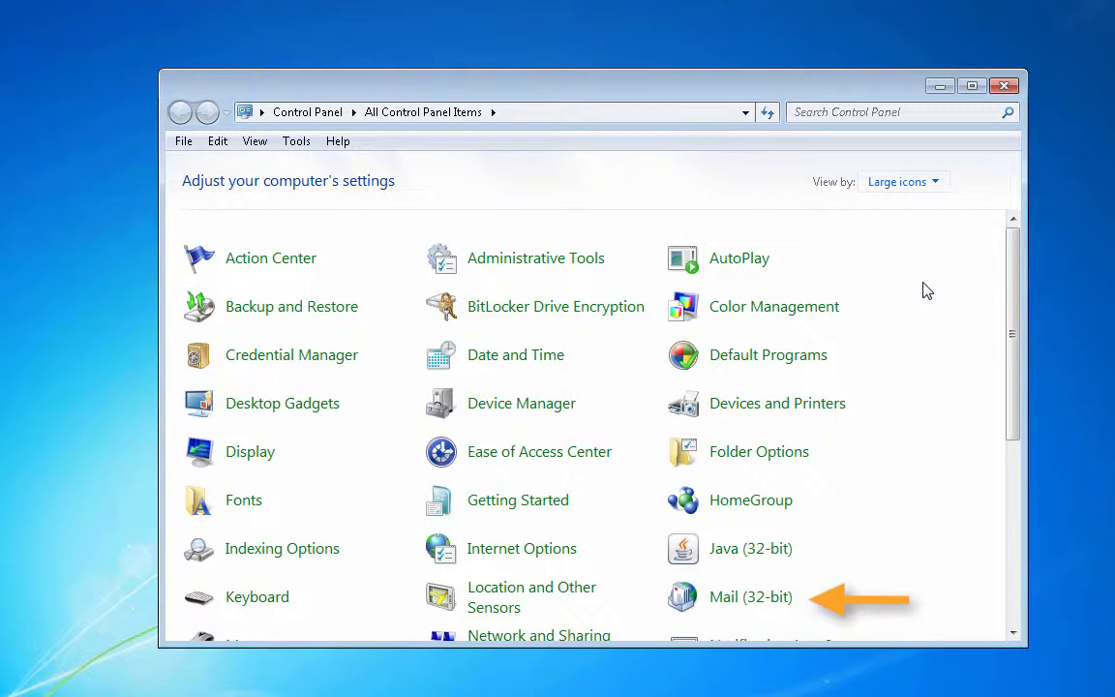
- Open Mail (32-bit), show the existing profiles, and start adding a new profile
{"action": "left_click", "coordinate": [763, 605]}
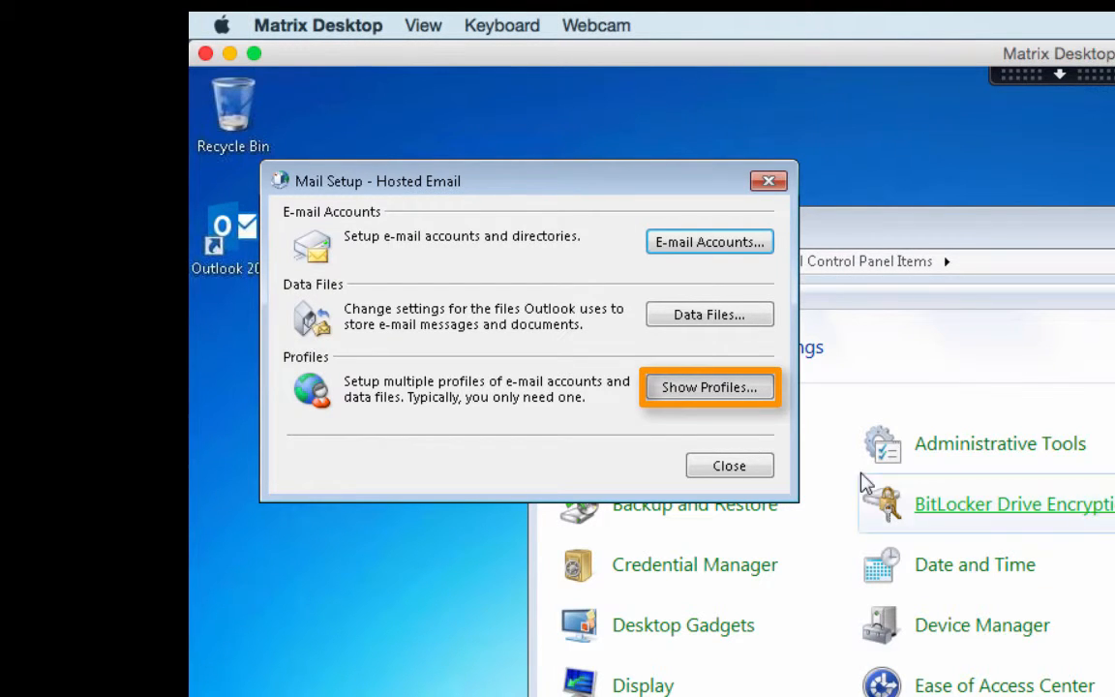
{"action": "left_click", "coordinate": [711, 387]}
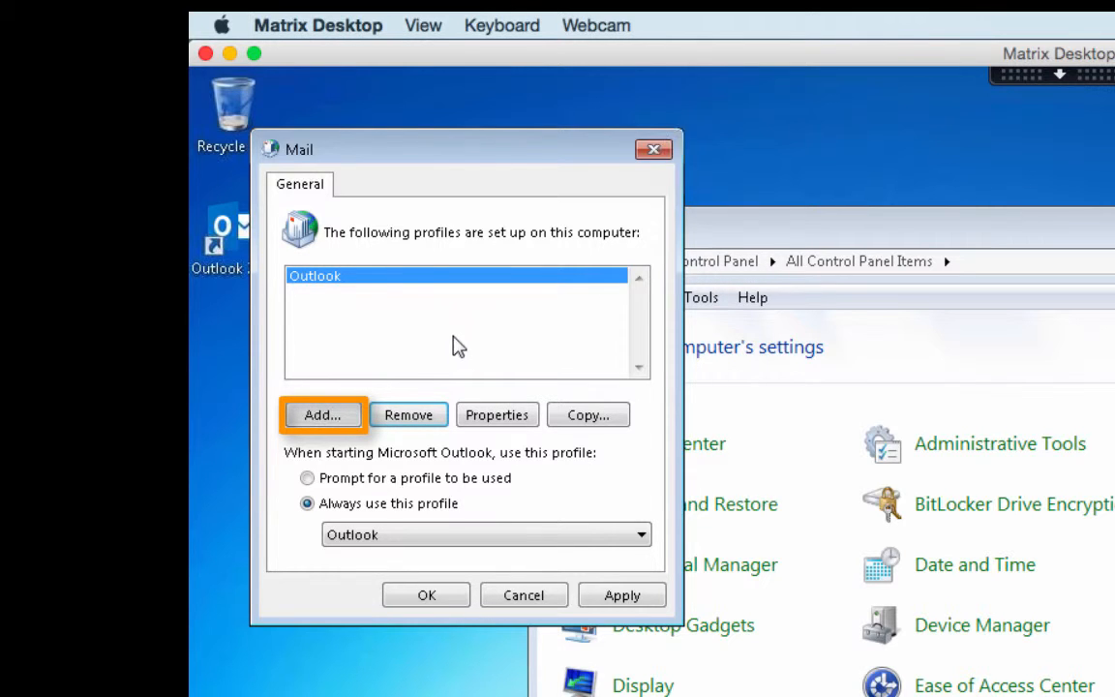
{"action": "left_click", "coordinate": [339, 414]}
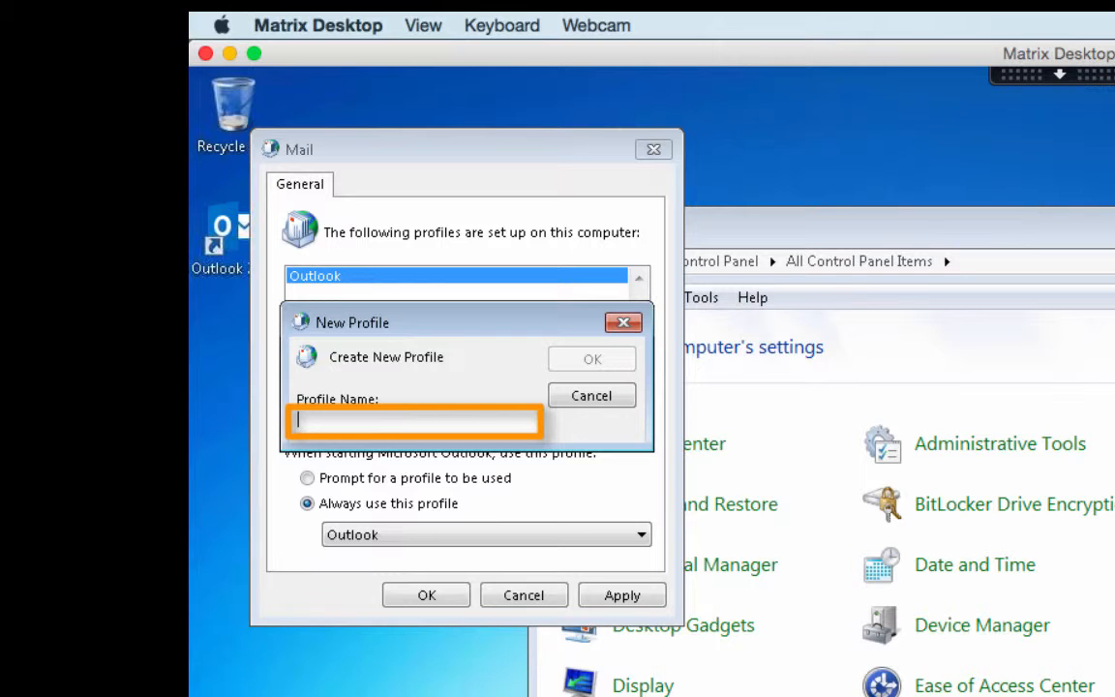
- Name the new profile 'HostedEmail' and confirm it
{"action": "type", "text": "Hosted"}
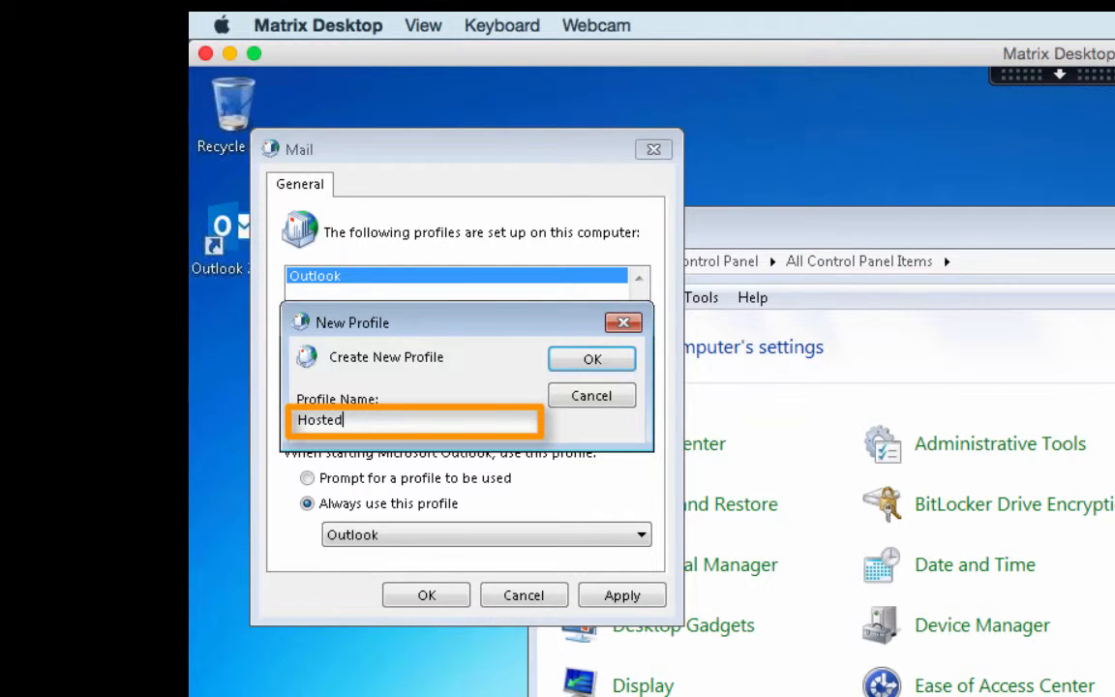
{"action": "type", "text": "Email"}
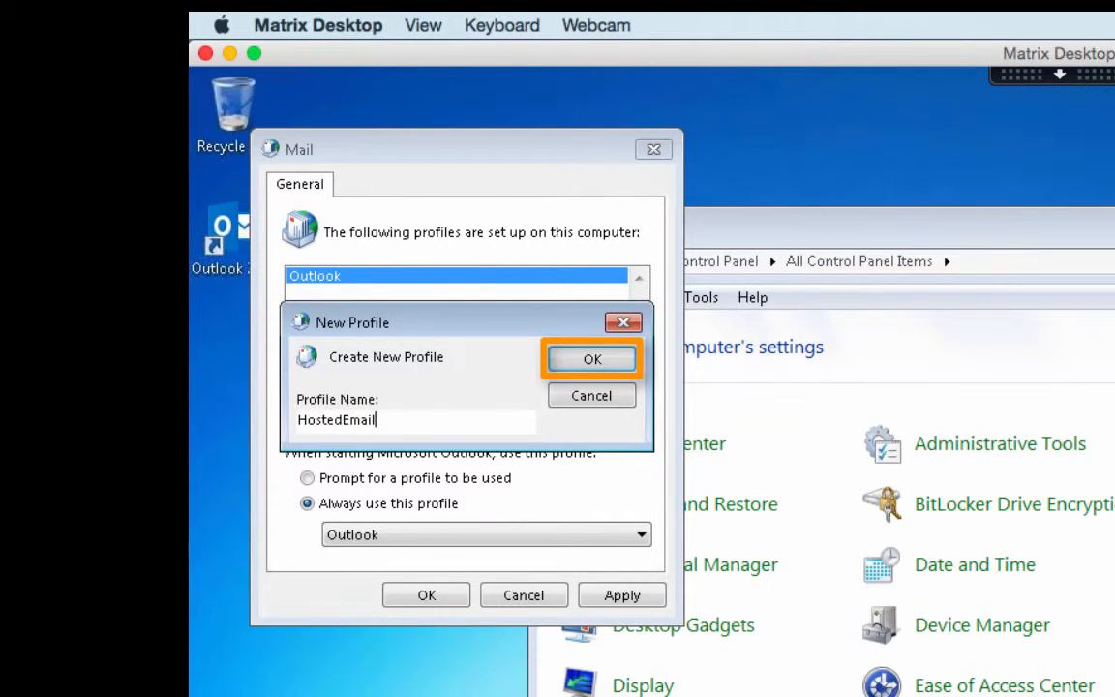
{"action": "left_click", "coordinate": [592, 358]}
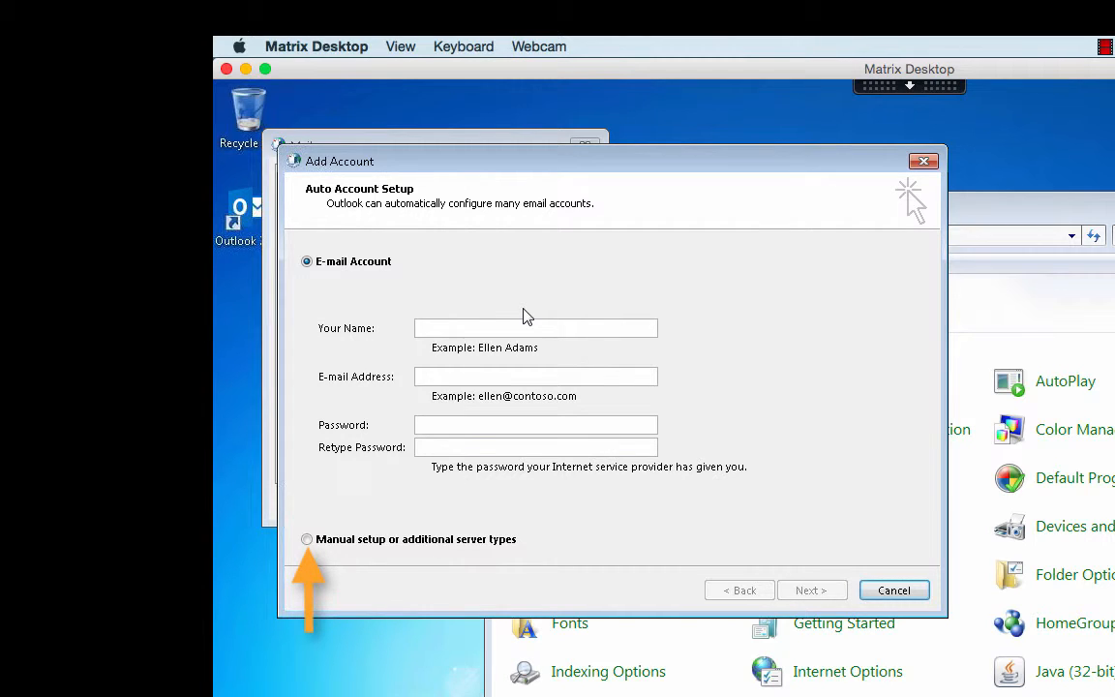
- Pick manual setup and keep Microsoft Exchange Server or compatible service as the service type
{"action": "left_click", "coordinate": [307, 539]}
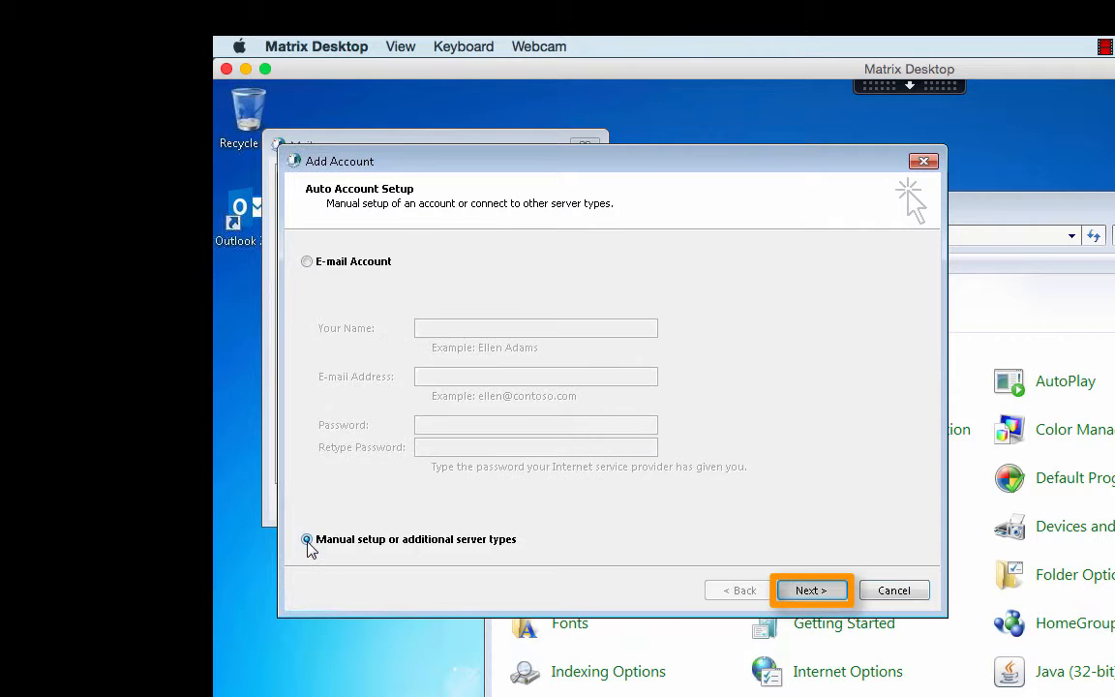
{"action": "left_click", "coordinate": [799, 591]}
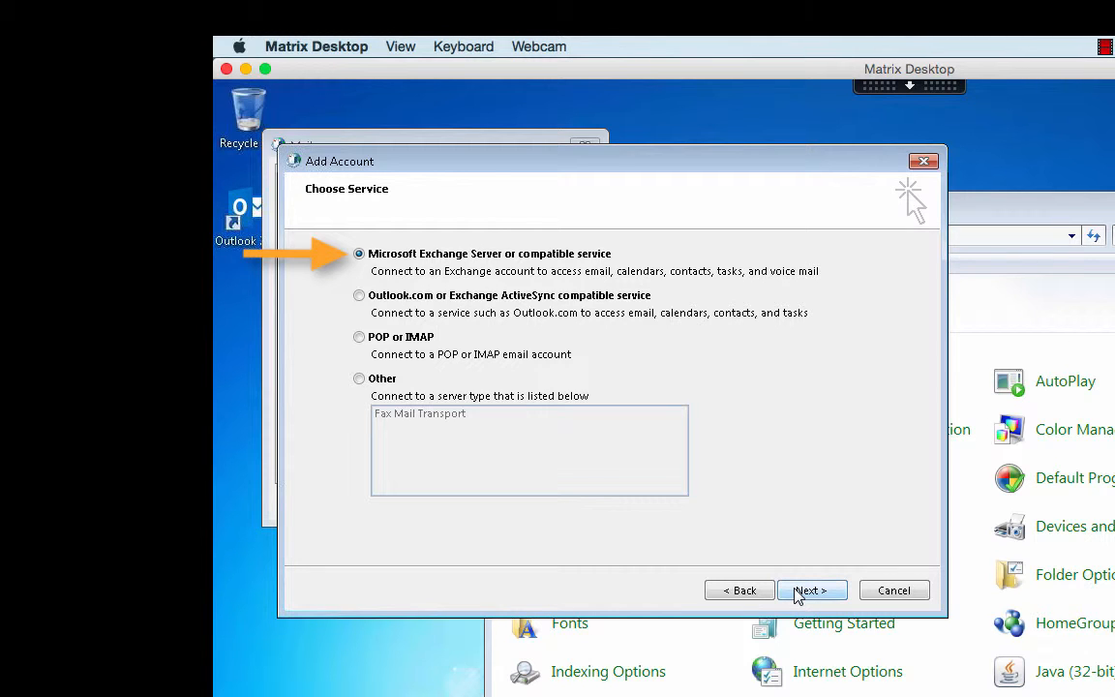
{"action": "left_click", "coordinate": [800, 592]}
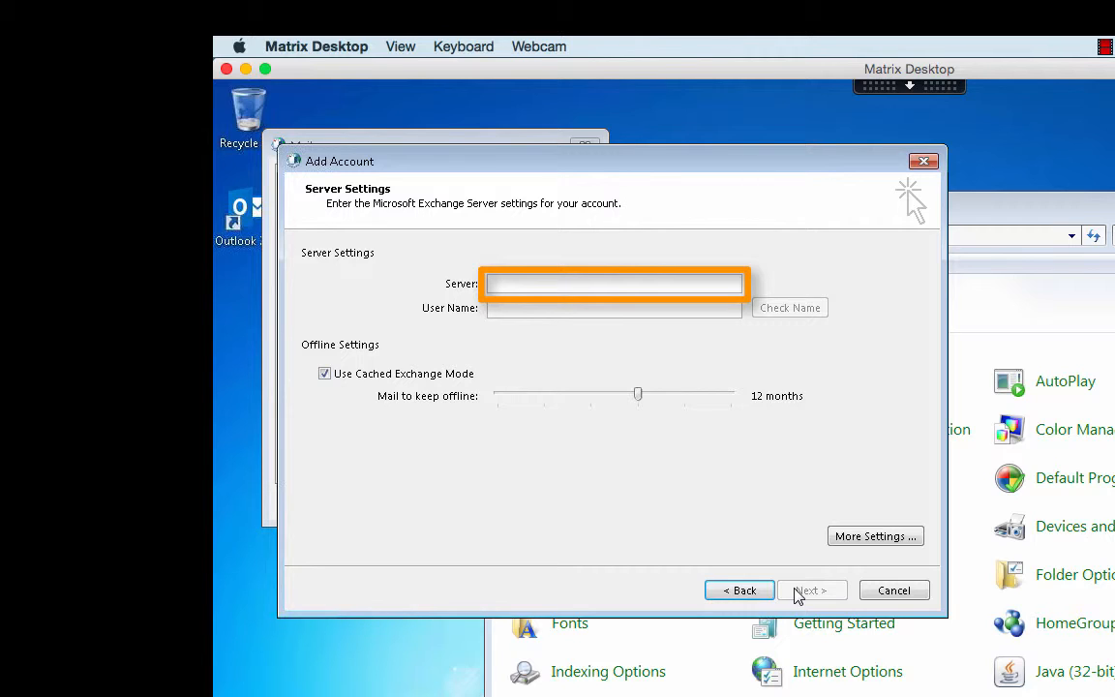
- Set the server to cloudmail.matrix-ibs.com with the account's user name and submit
{"action": "type", "text": "cl"}
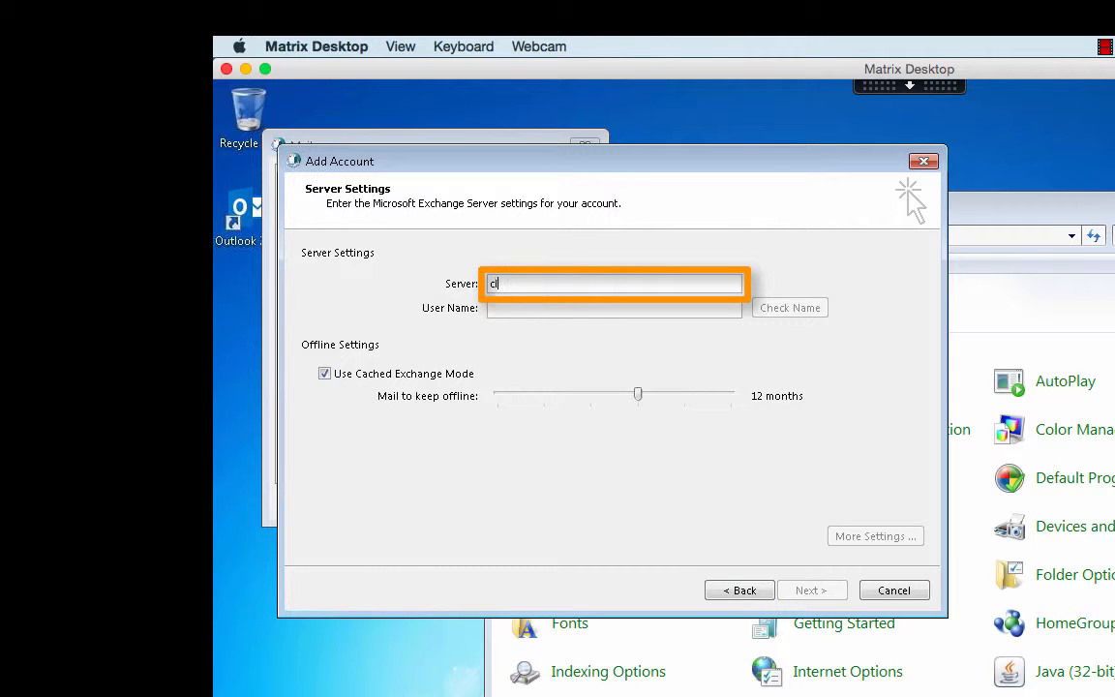
{"action": "type", "text": "oudmail.matrix-ibs.com"}
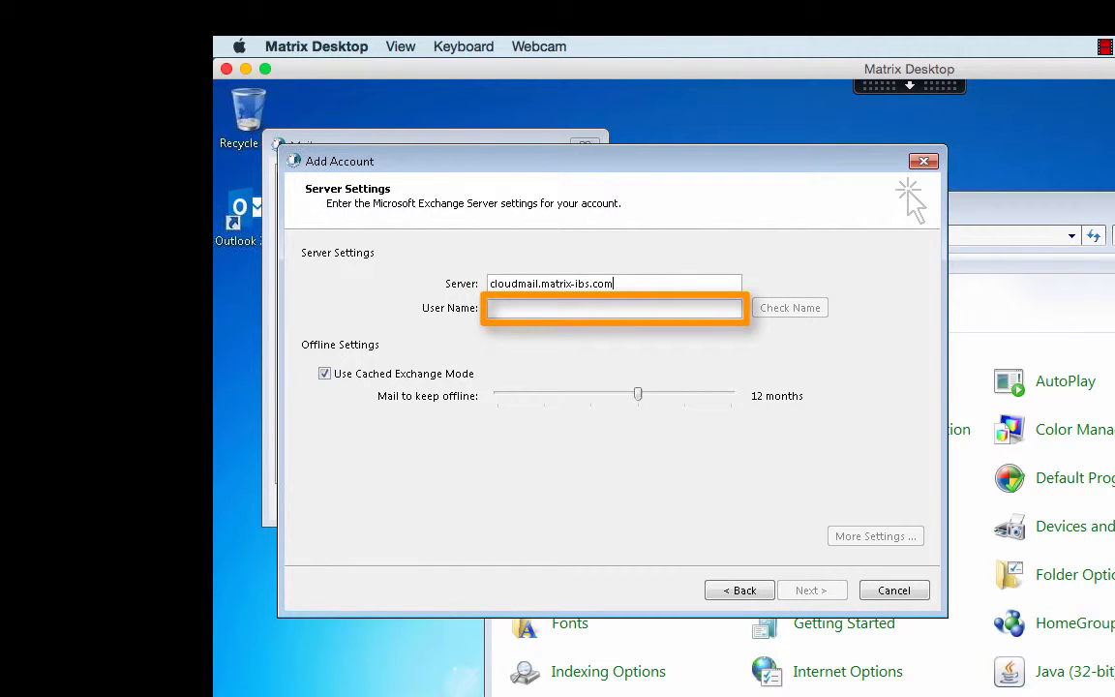
{"action": "left_click", "coordinate": [490, 308]}
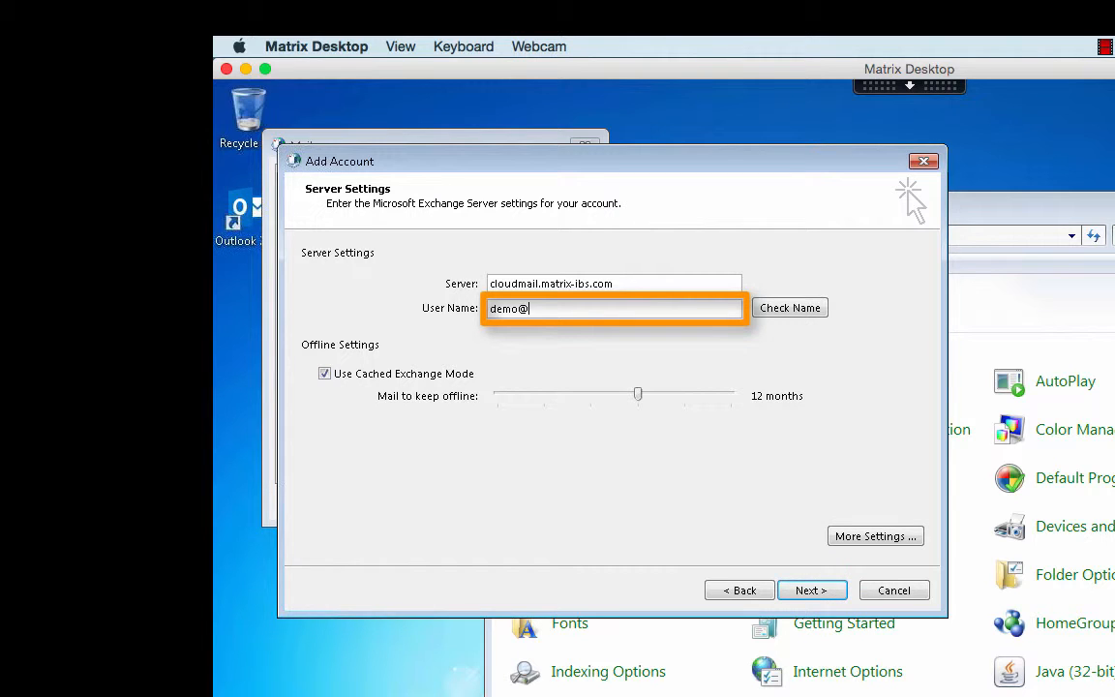
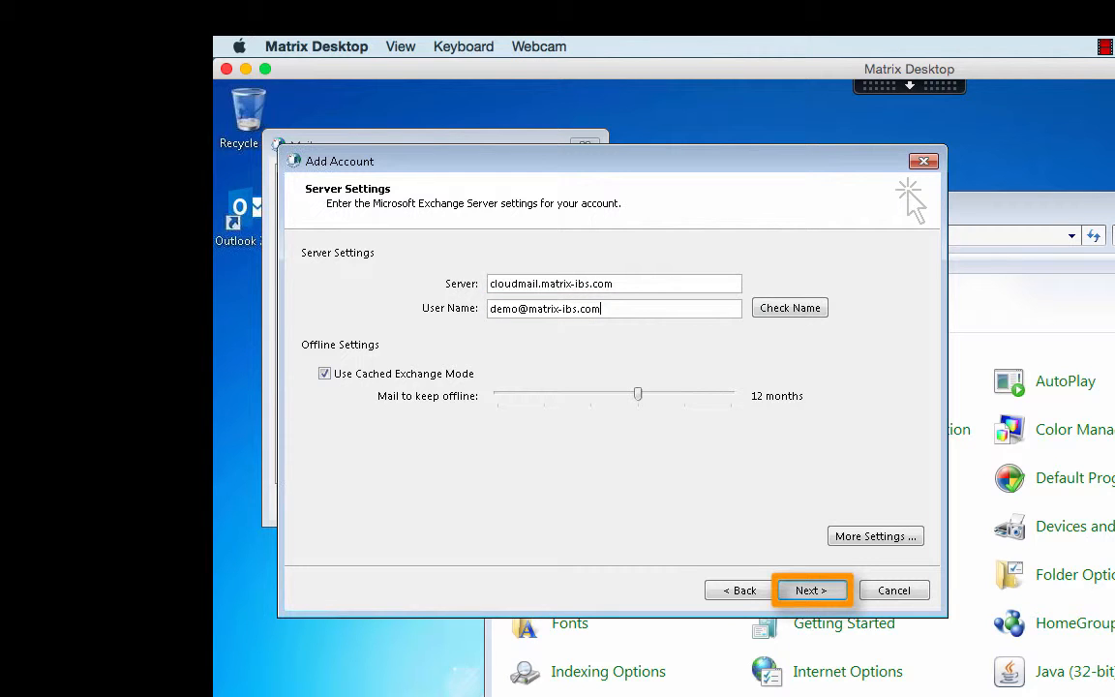
{"action": "left_click", "coordinate": [828, 590]}
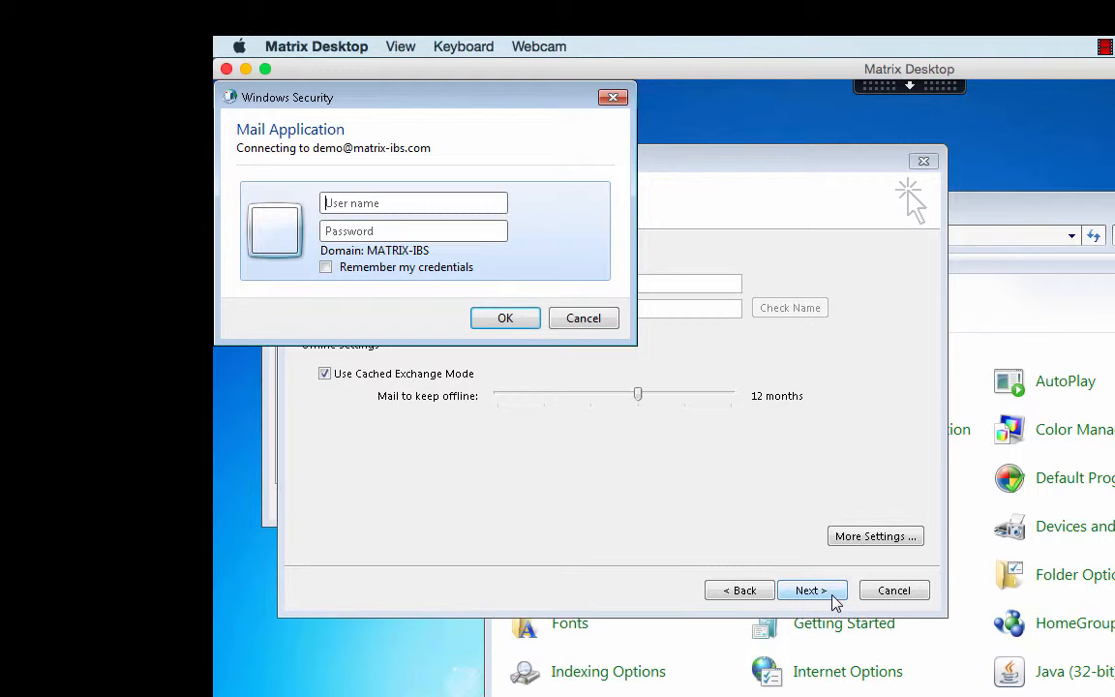
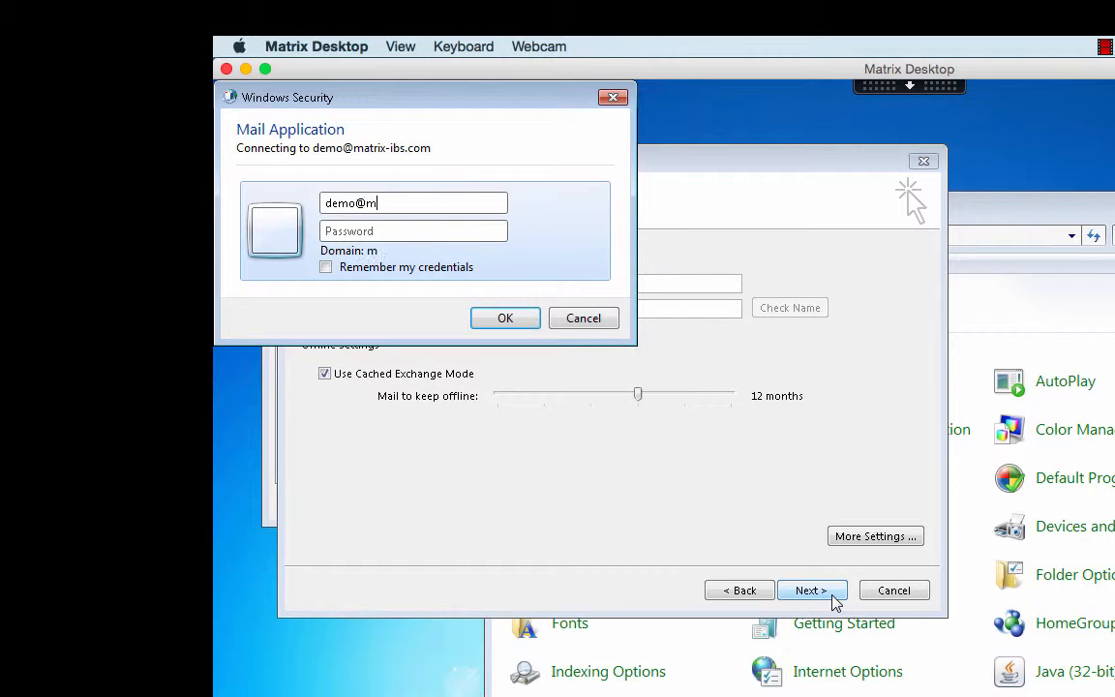
- Sign in with the account's e-mail address and password, with 'Remember my credentials' ticked
{"action": "key", "text": "Tab"}
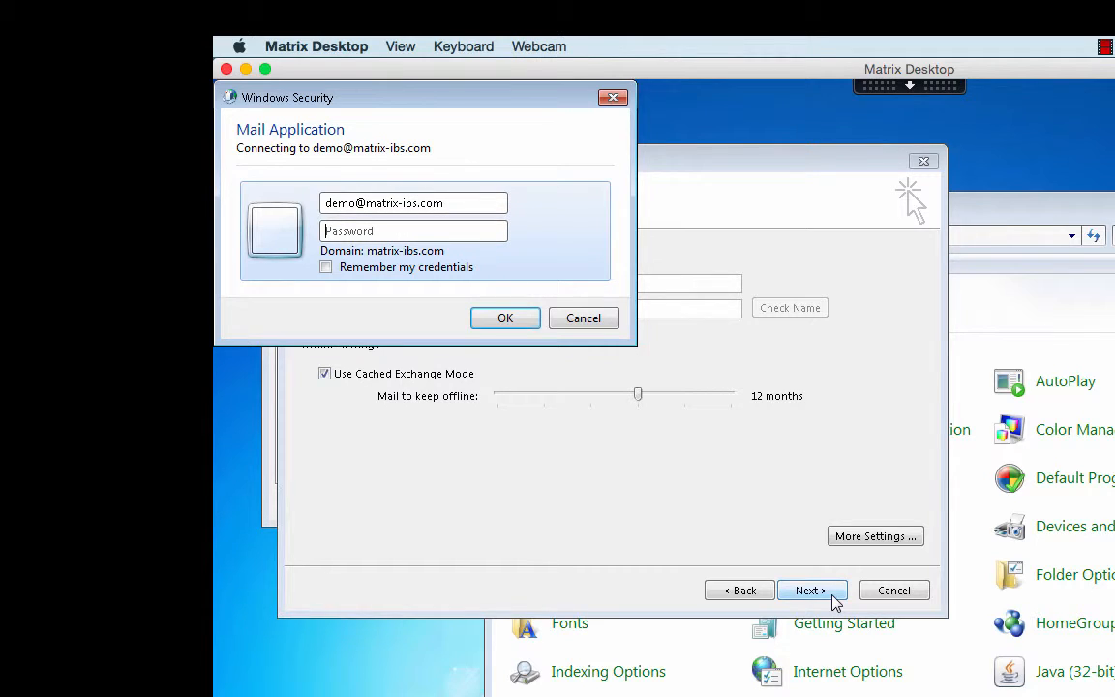
{"action": "type", "text": "********"}
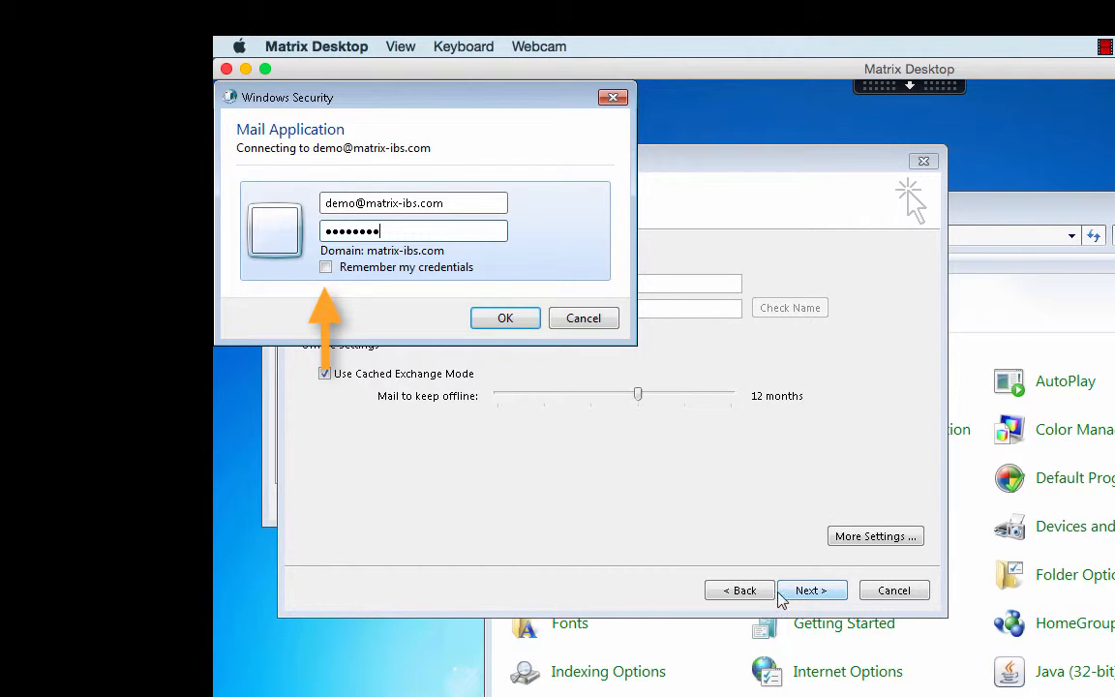
{"action": "left_click", "coordinate": [326, 270]}
{"action": "left_click", "coordinate": [503, 317]}
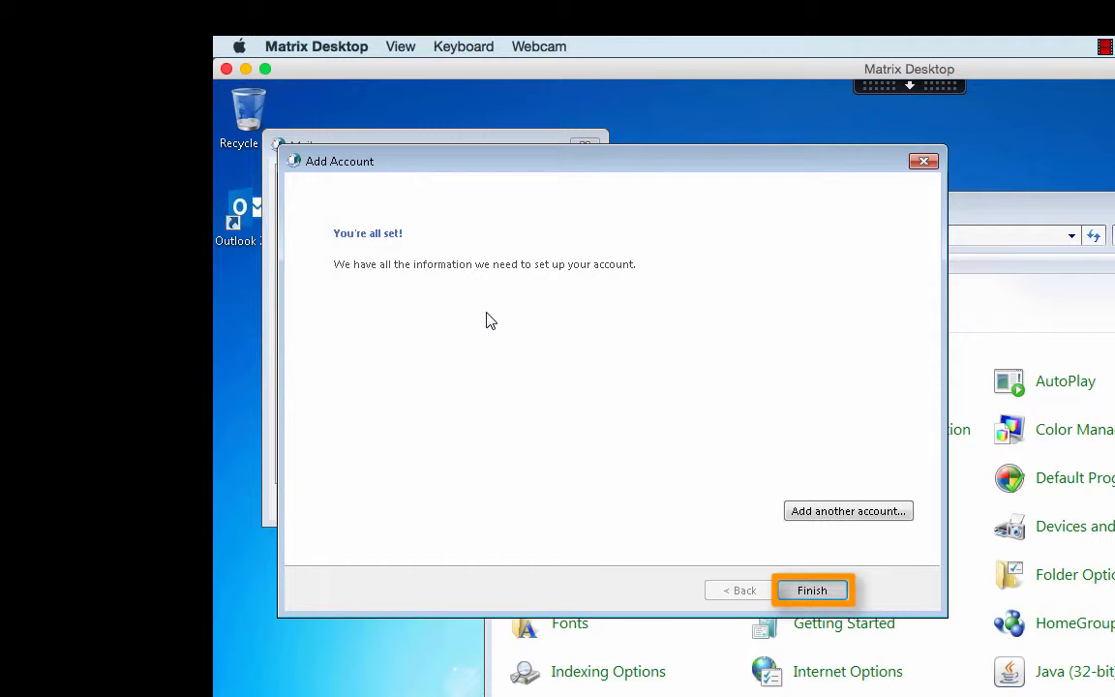
- Finish the account wizard and set 'Always use this profile' to HostedEmail
{"action": "left_click", "coordinate": [810, 590]}
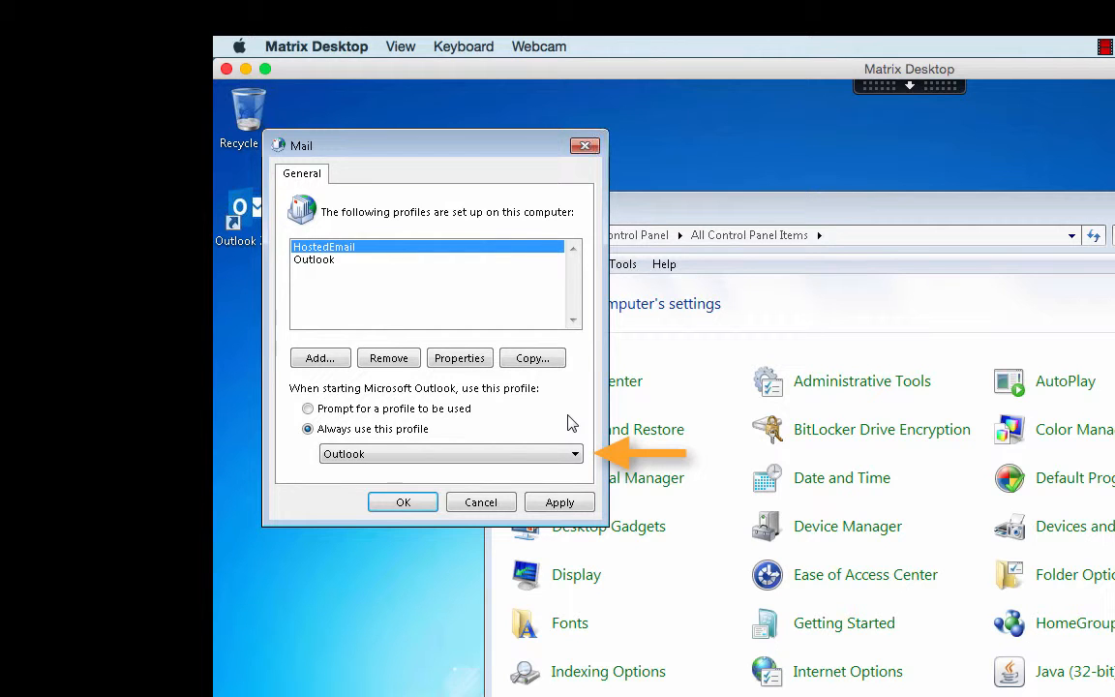
{"action": "left_click", "coordinate": [576, 455]}
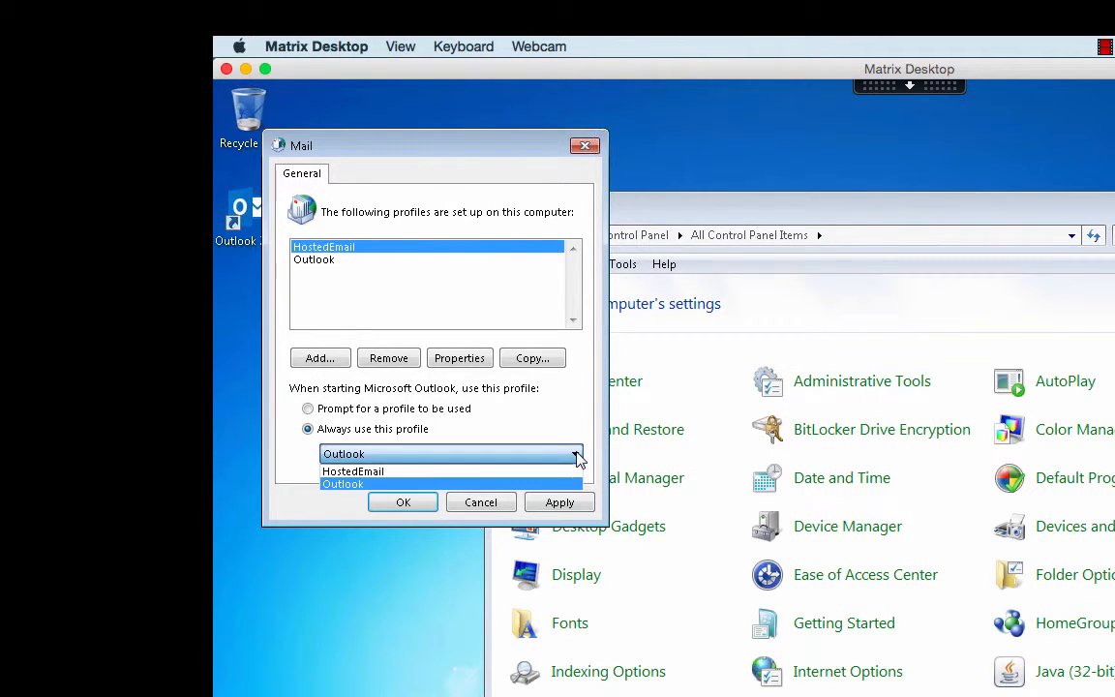
{"action": "left_click", "coordinate": [553, 471]}
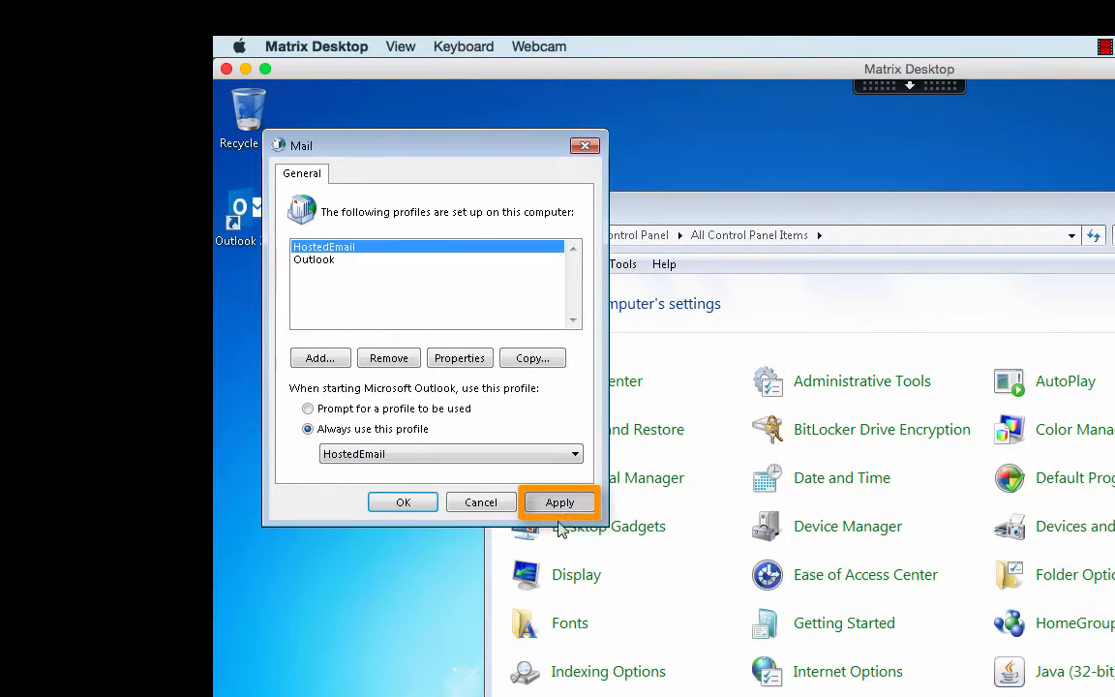
{"action": "left_click", "coordinate": [560, 505]}
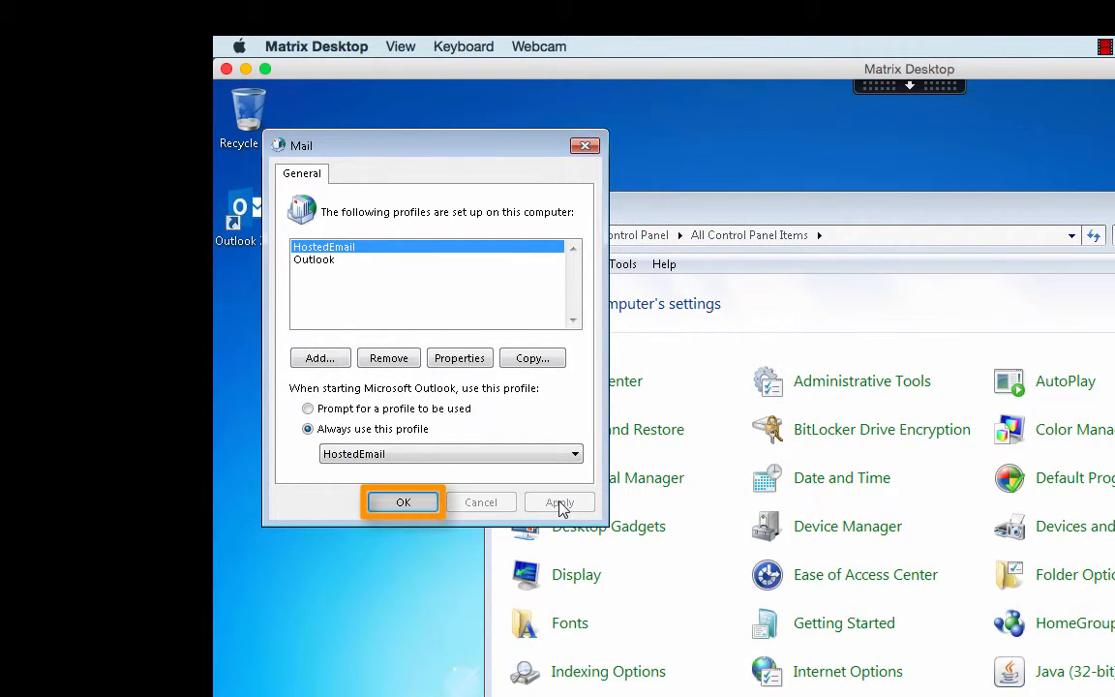
{"action": "left_click", "coordinate": [421, 501]}
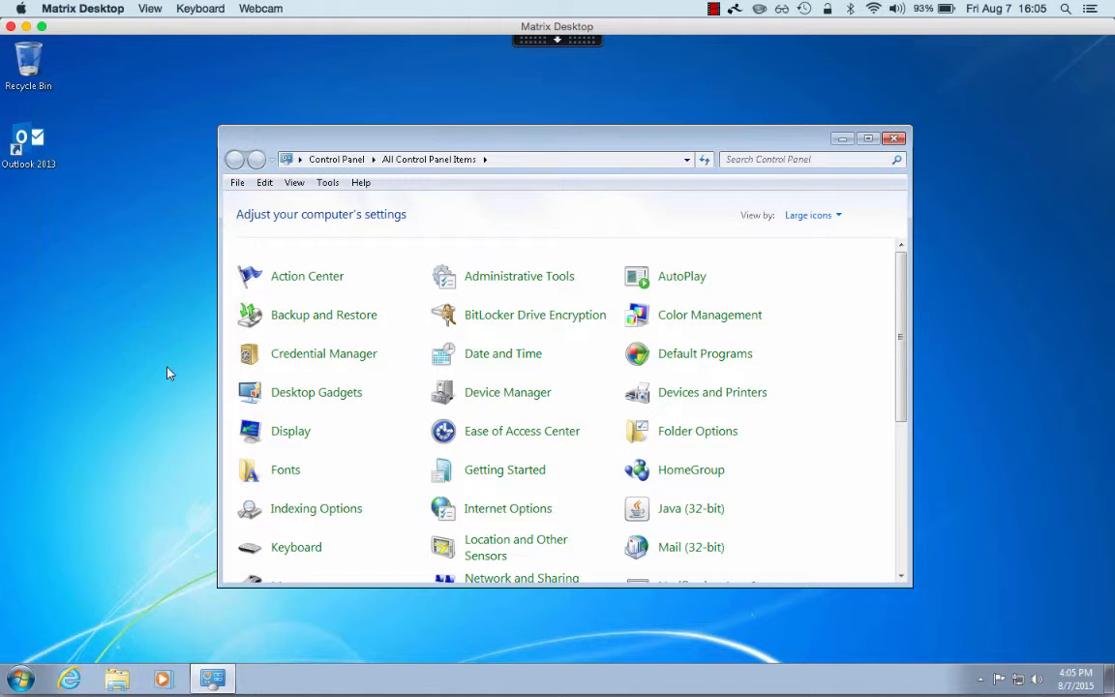
- Close Control Panel and launch Outlook 2013 from its desktop shortcut
{"action": "left_click", "coordinate": [894, 139]}
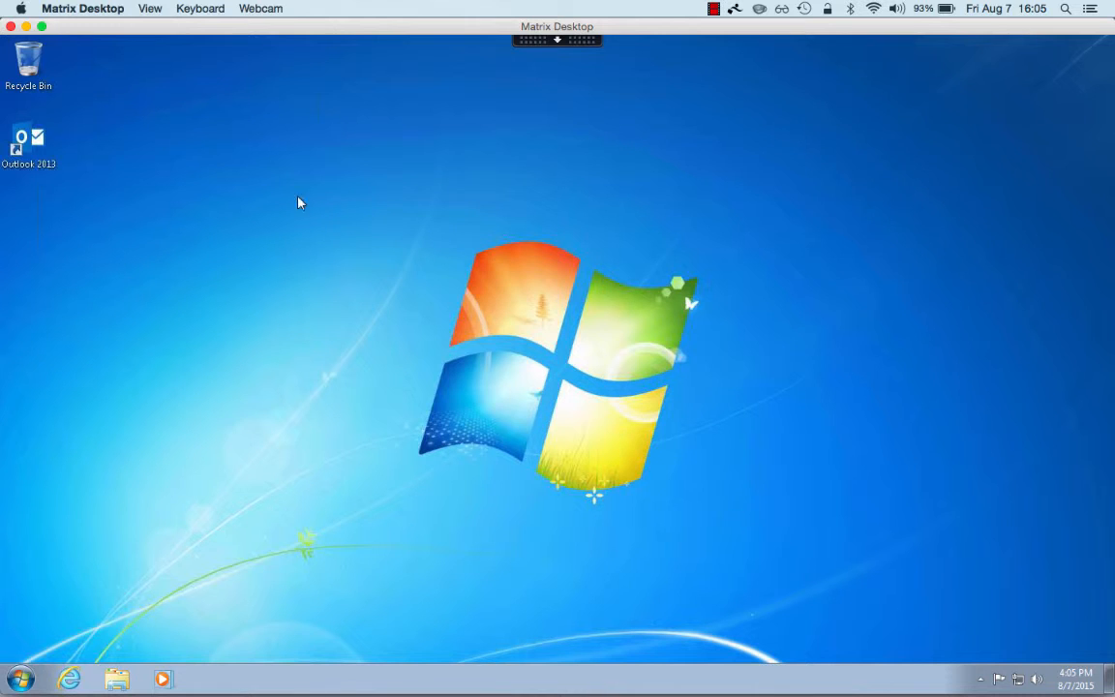
{"action": "double_click", "coordinate": [34, 141]}
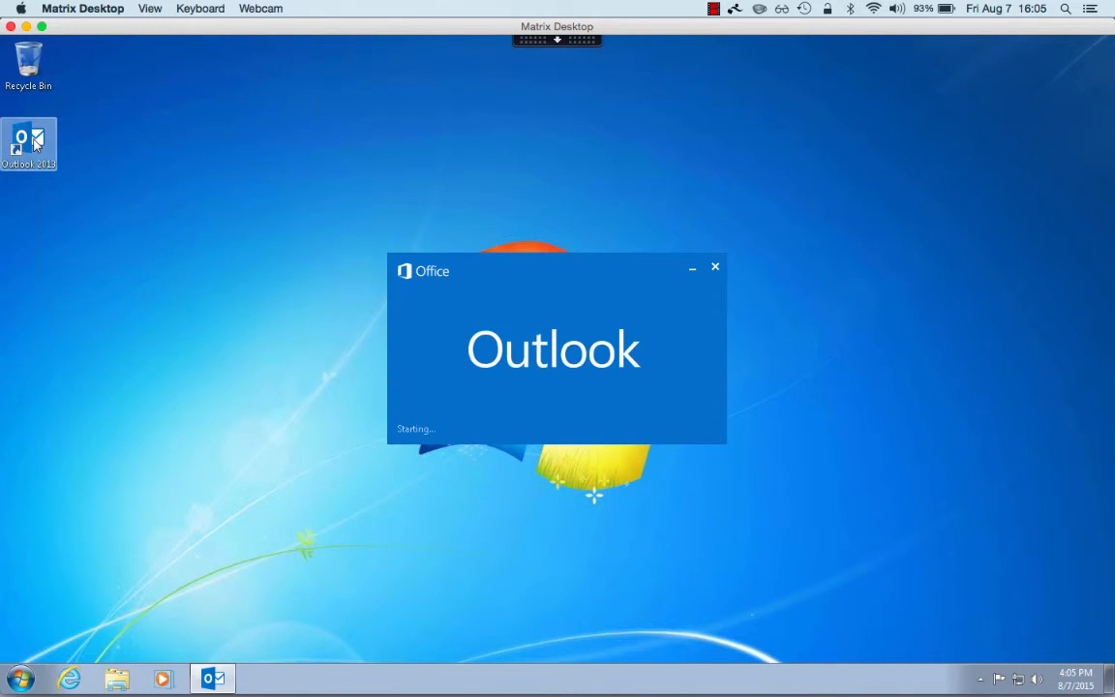